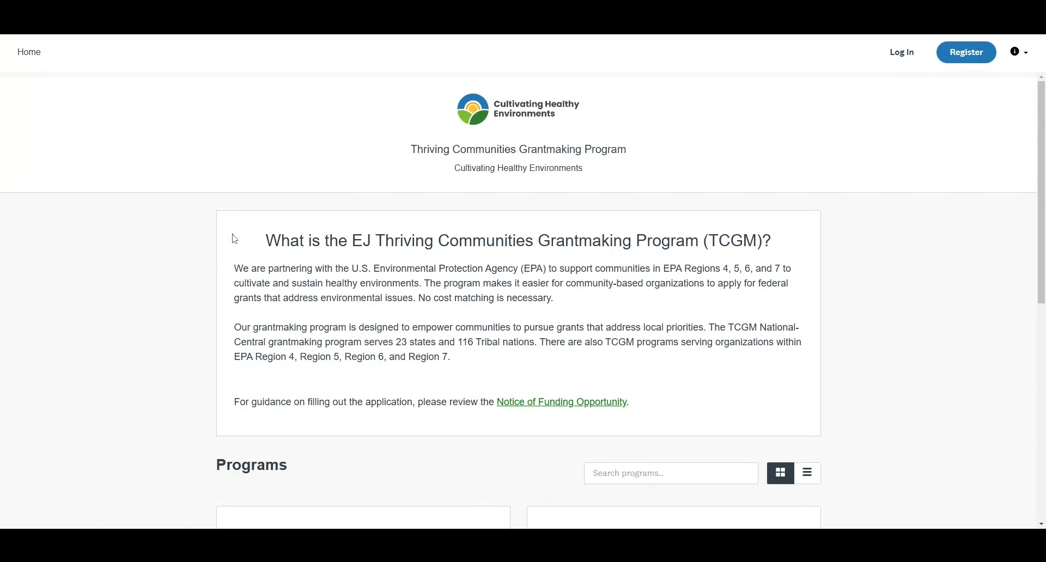
- Register a new applicant account, complete the robot check, and continue to the grant site
click(964, 53)
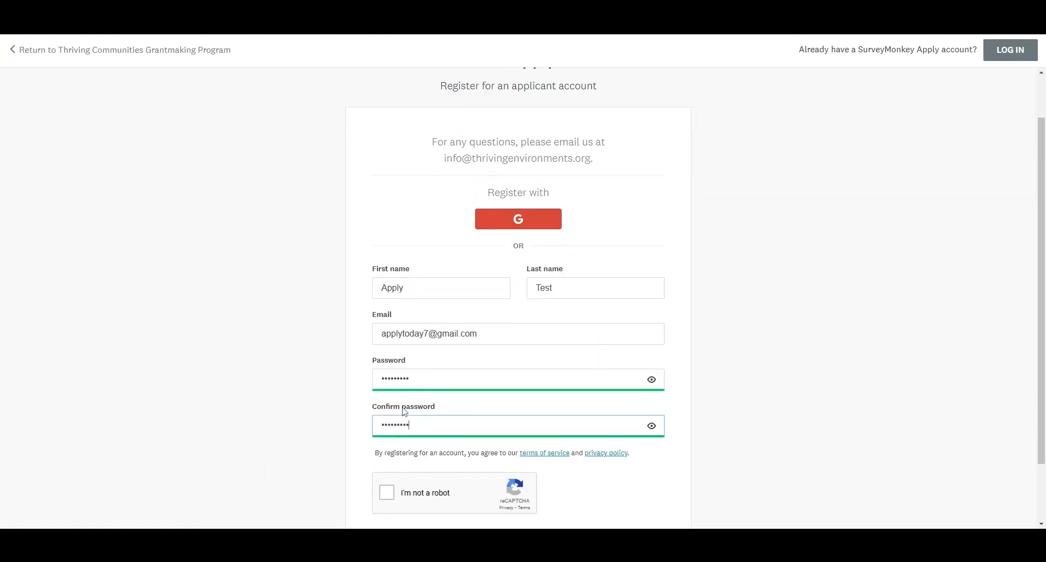
scroll(403, 412, down, 2)
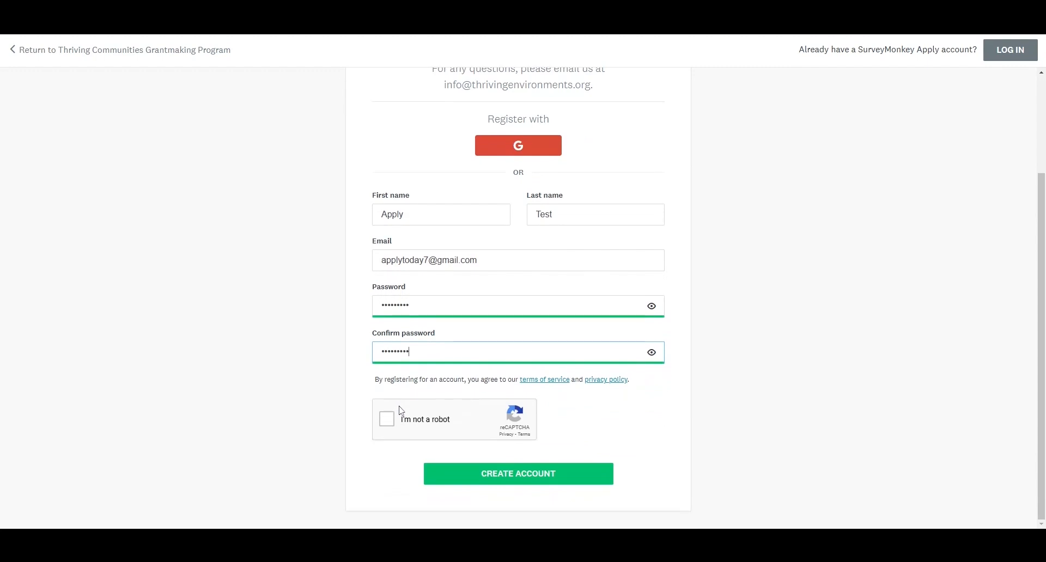
click(388, 421)
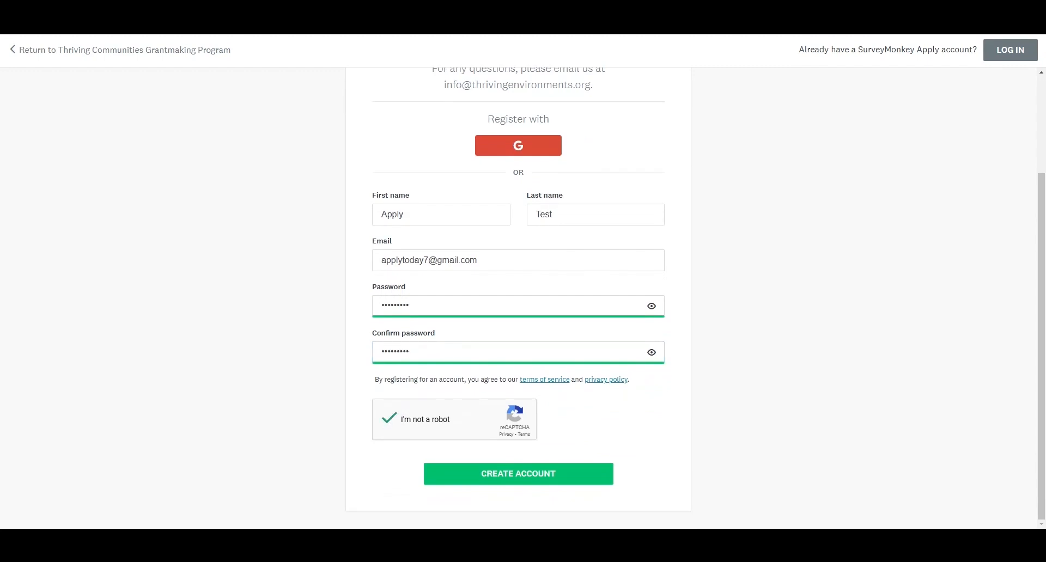
click(532, 472)
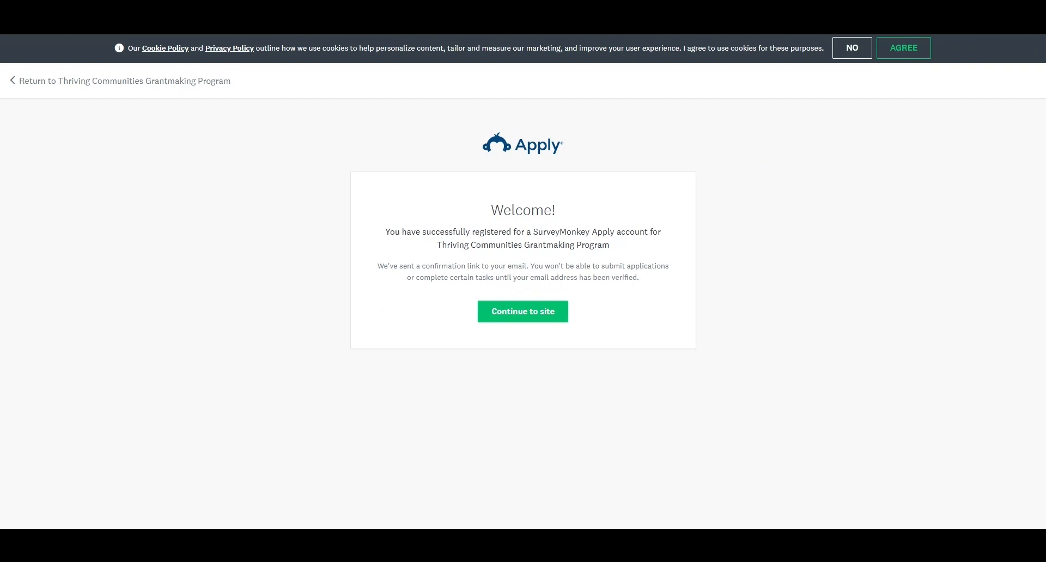
click(507, 314)
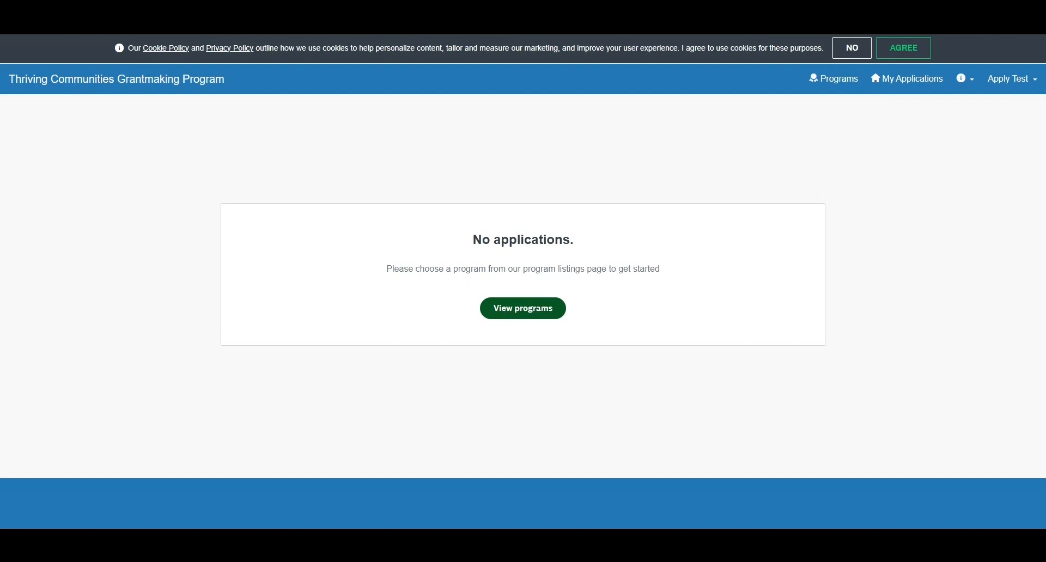
- Open the Region 4 program from the program listings and start its eligibility check
click(518, 313)
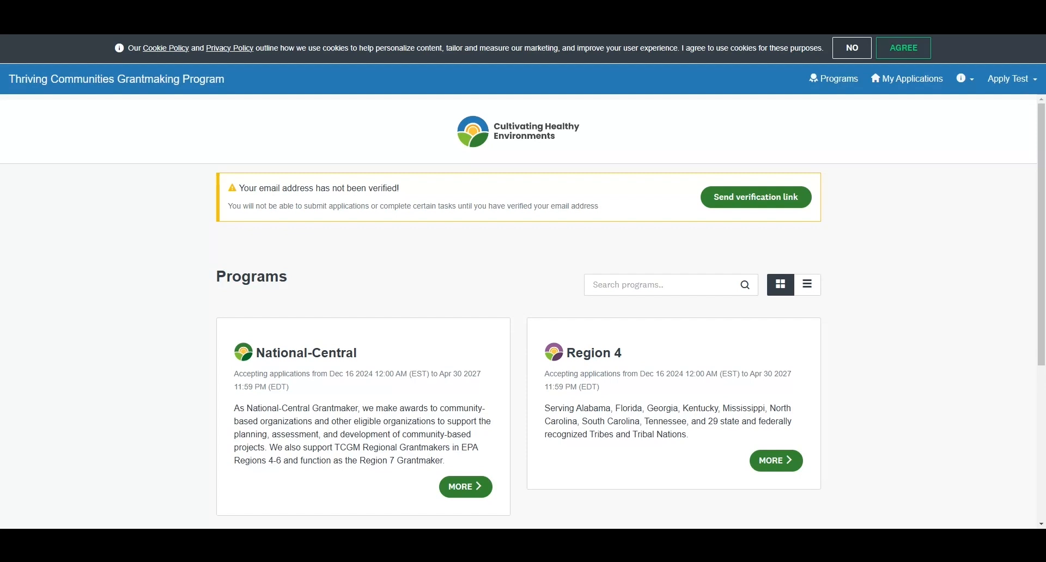
scroll(274, 295, down, 3)
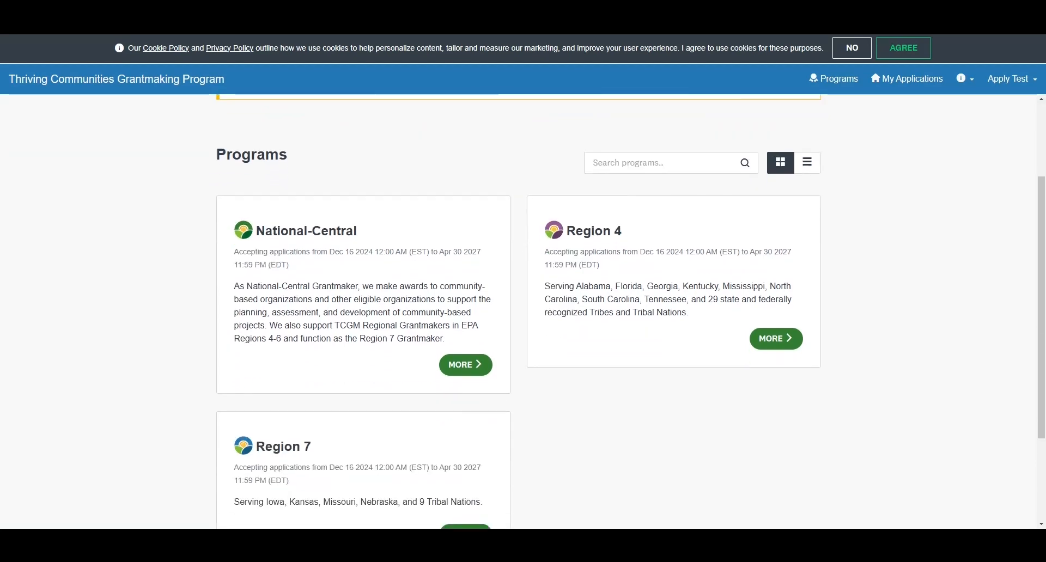
scroll(274, 285, down, 1)
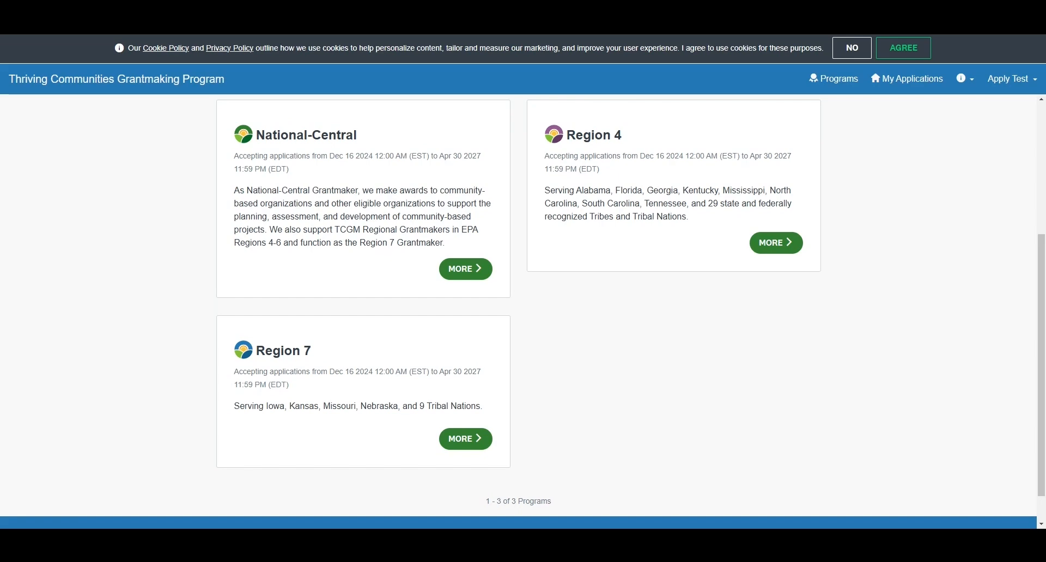
click(783, 249)
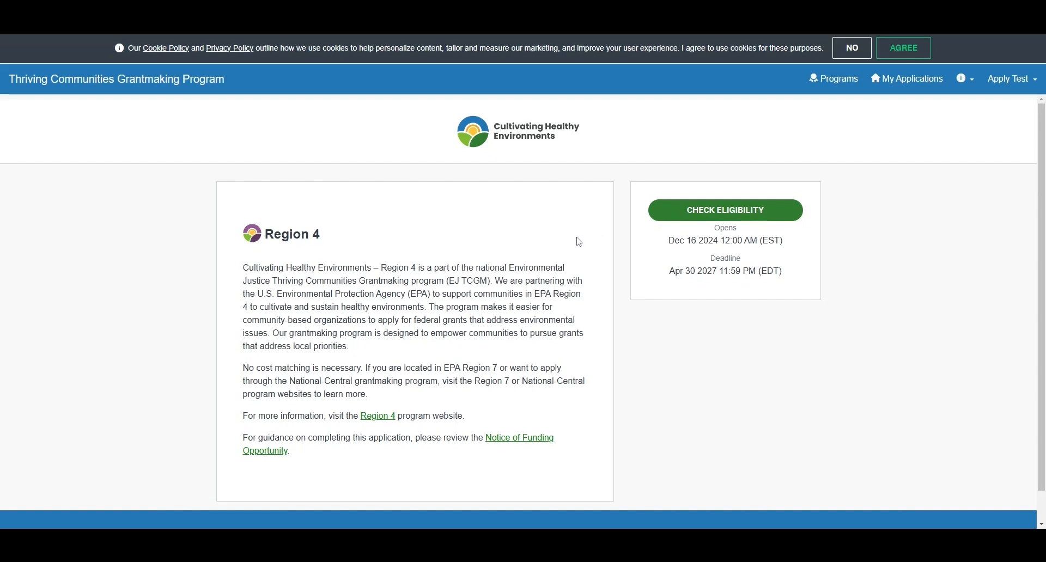
click(719, 214)
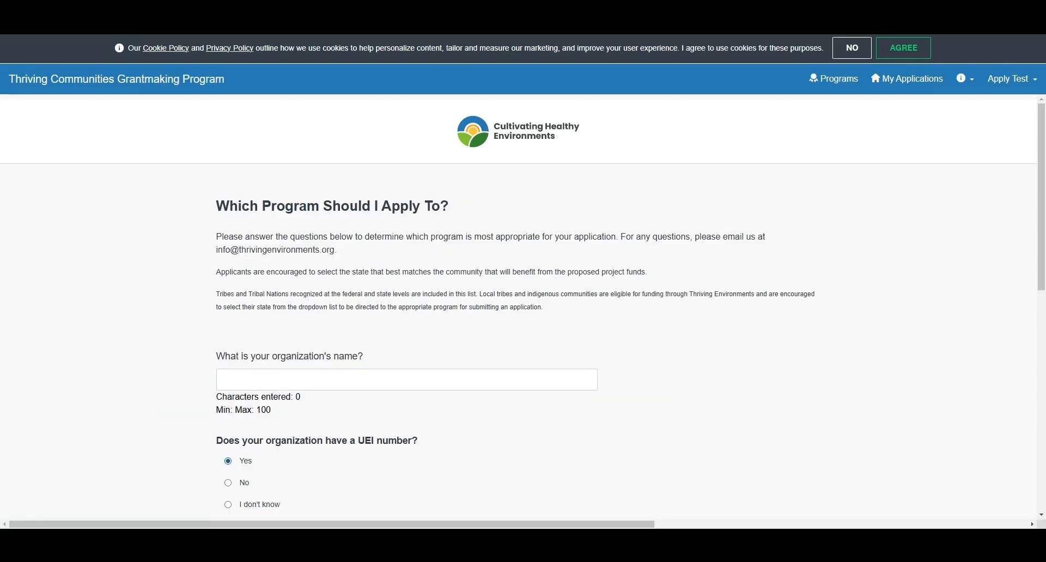
- Enter "Your Organization" as the organization's name in the eligibility questions
click(229, 380)
text(Your Or)
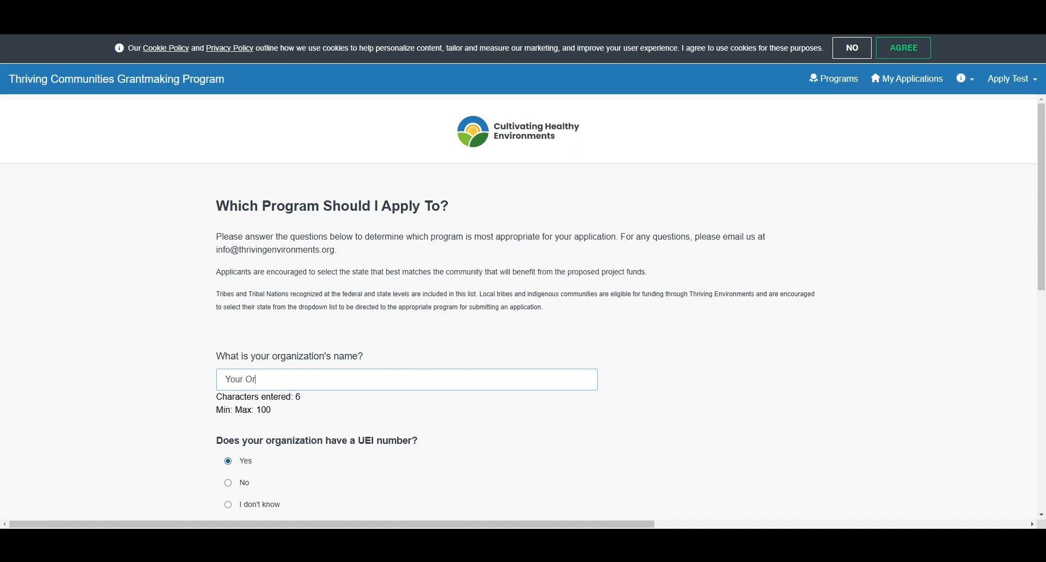
text(ganization)
click(161, 427)
- Set the headquarters state to North Carolina, answer Yes to benefiting communities in the same state, and save the eligibility profile
scroll(164, 414, down, 2)
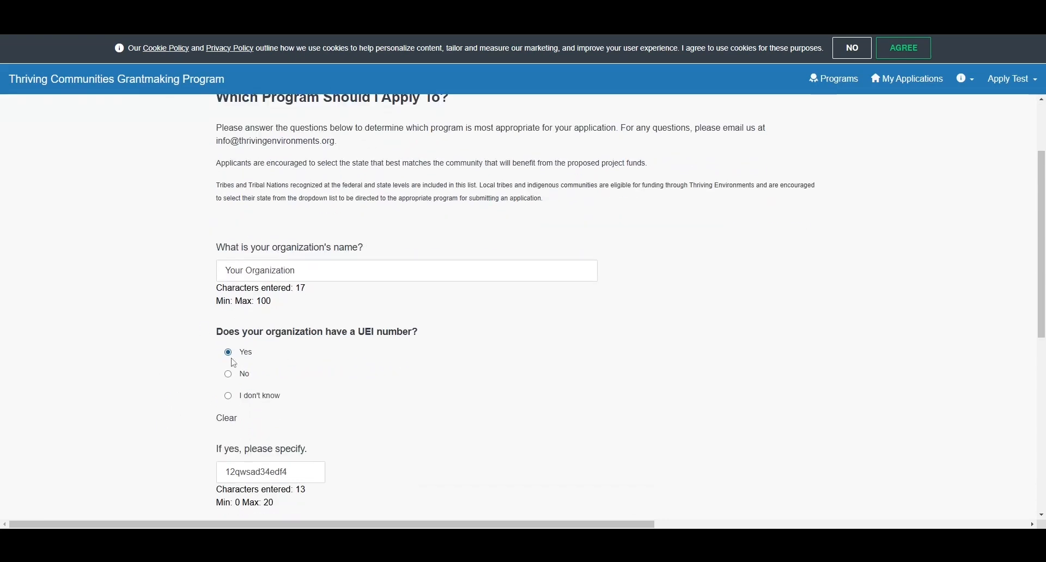
scroll(285, 420, down, 1)
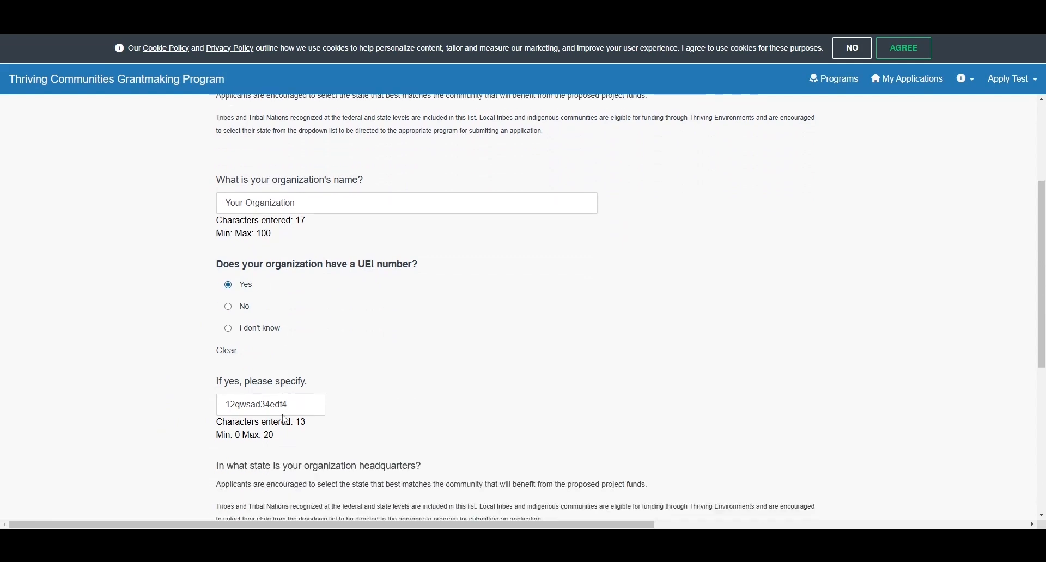
scroll(285, 420, down, 1)
scroll(240, 412, down, 2)
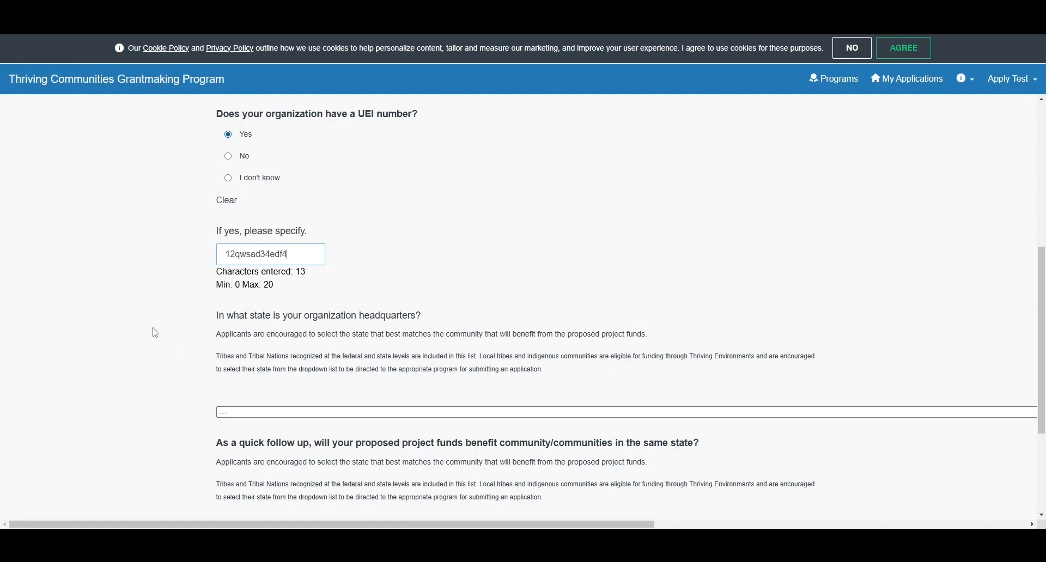
click(238, 415)
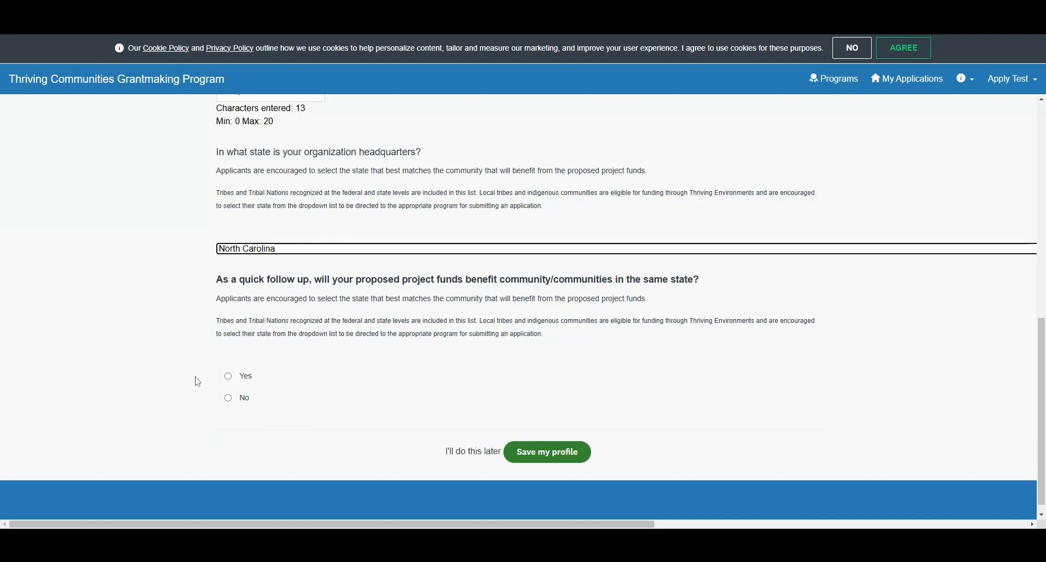
click(229, 376)
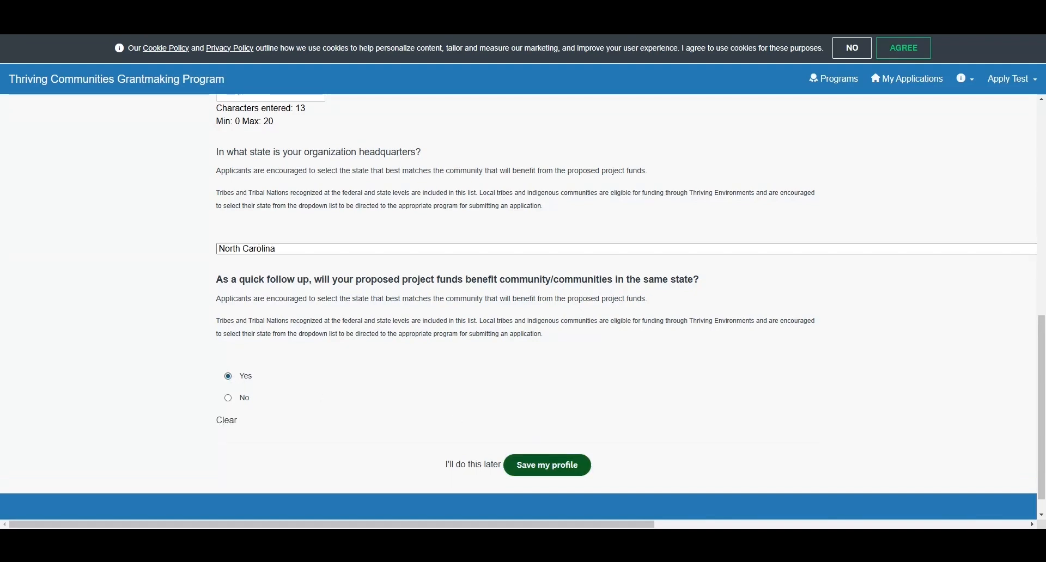
click(569, 474)
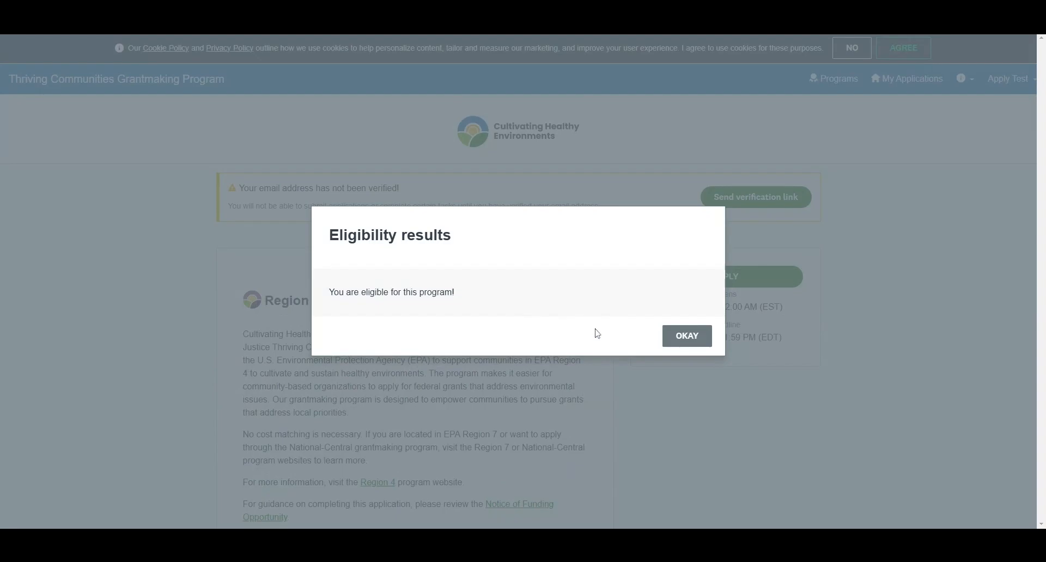
click(687, 335)
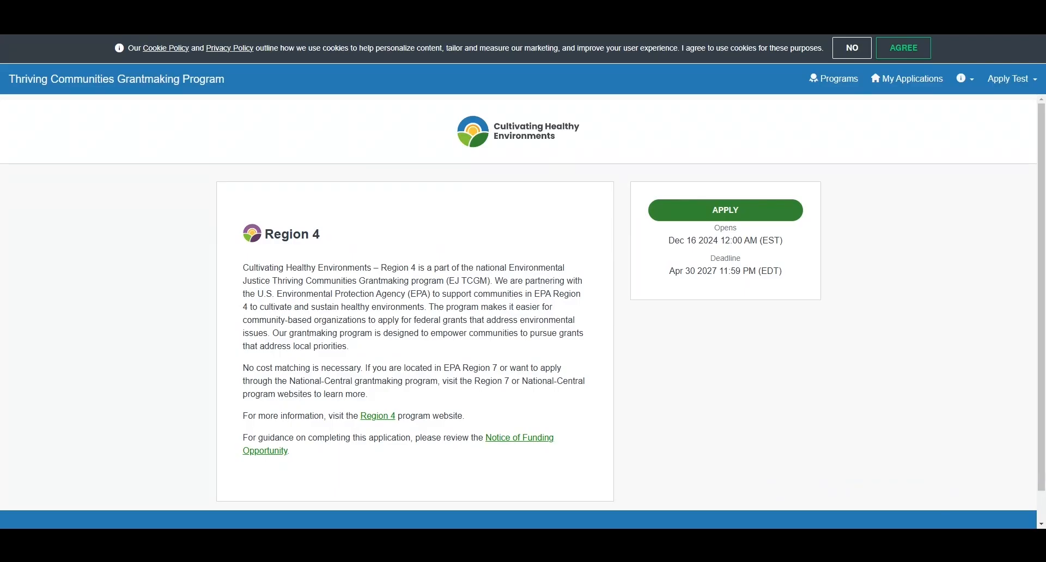
- Create a Region 4 application with the project title "Title of Project"
click(777, 218)
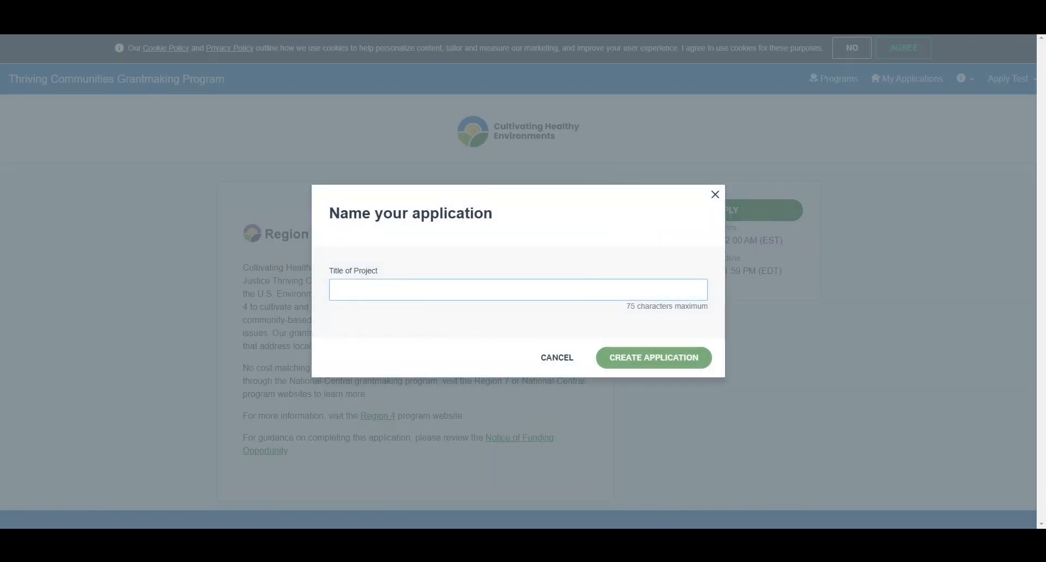
text(Title of)
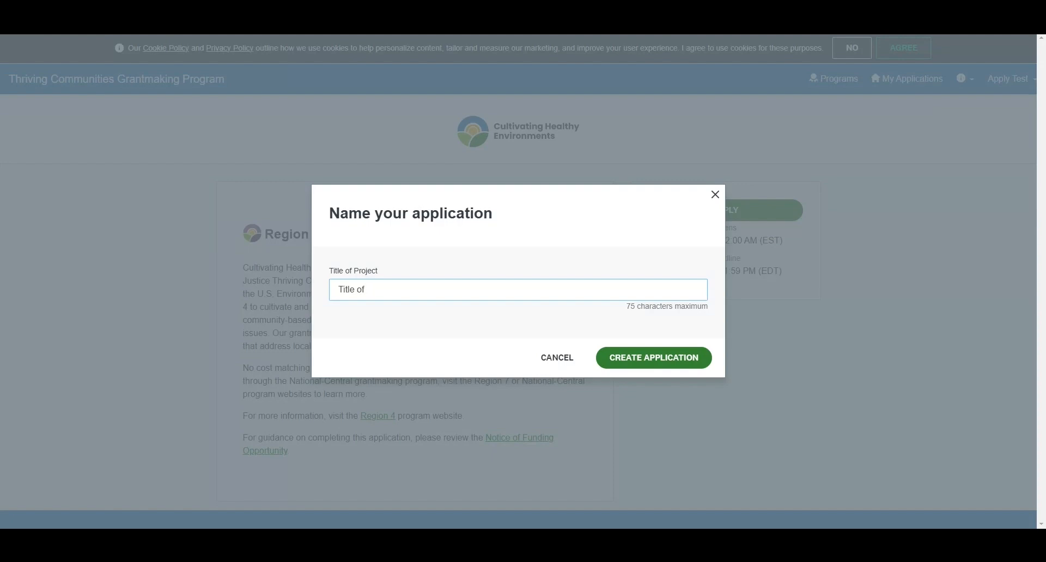
text( Project)
click(604, 360)
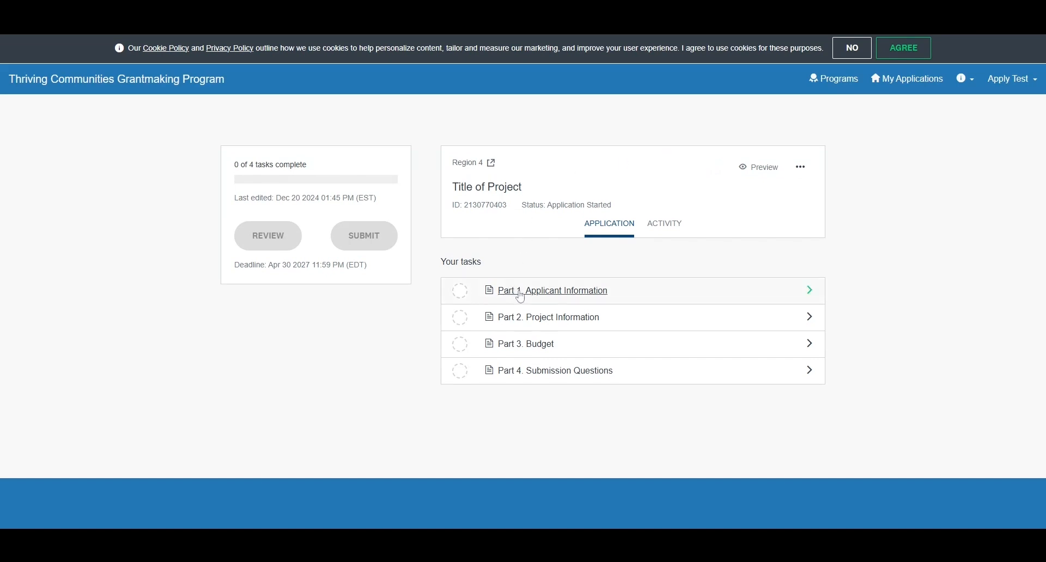
- Open Part 1. Applicant Information, look through all its questions, and save the form for continued editing
click(521, 297)
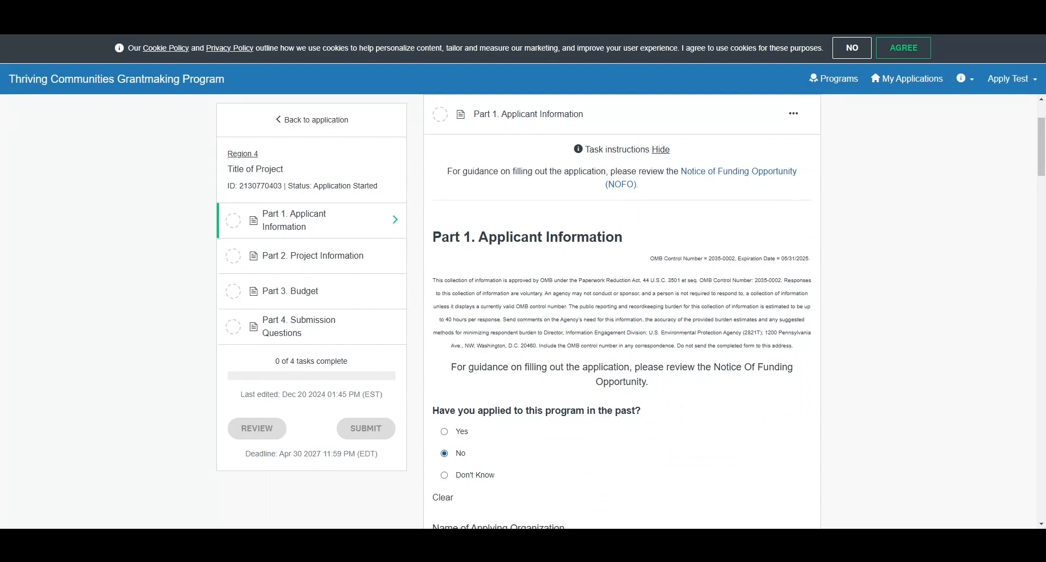
scroll(523, 310, up, 1)
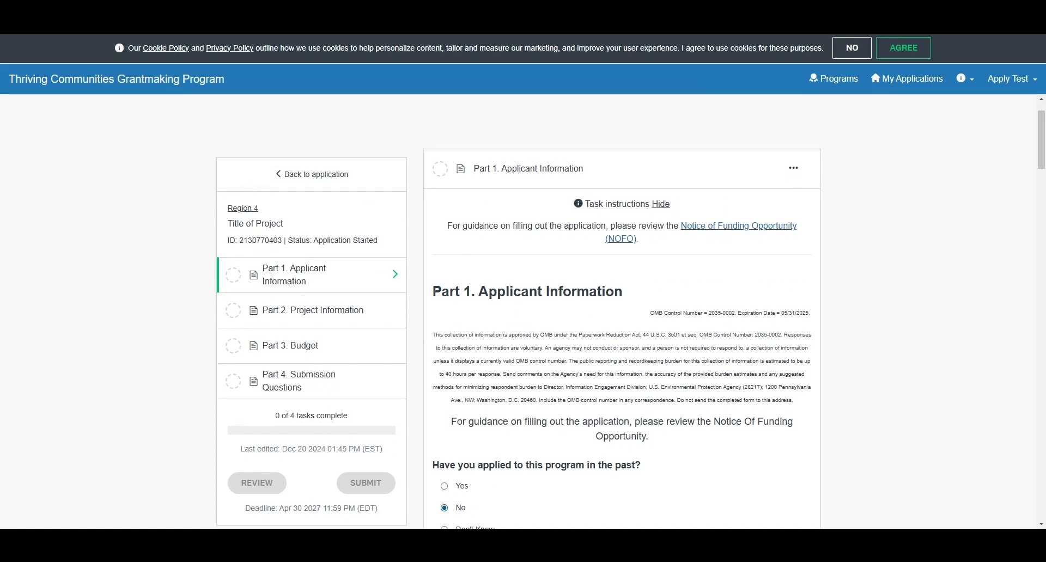
scroll(741, 229, down, 10)
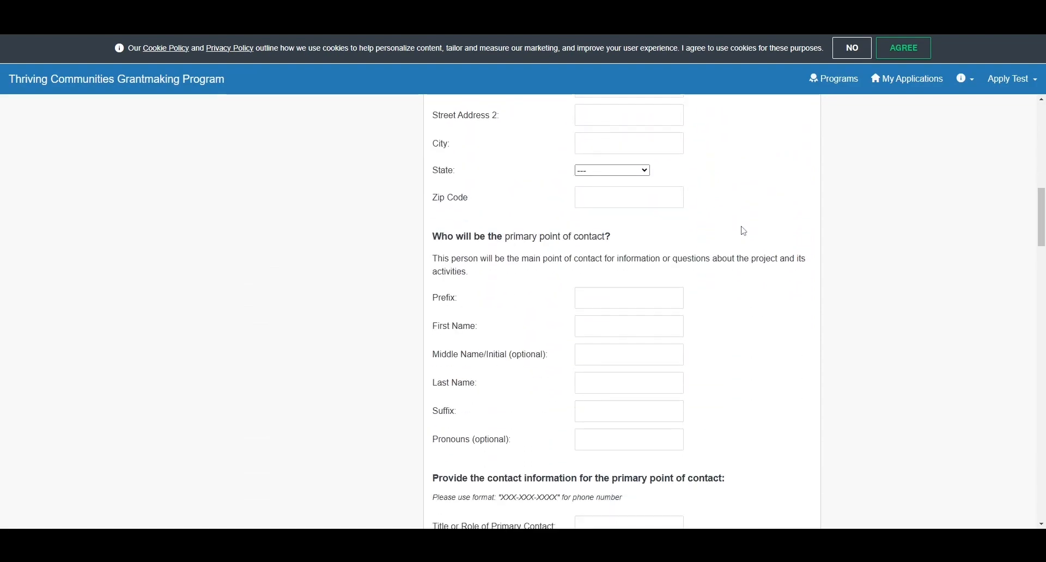
scroll(743, 231, down, 12)
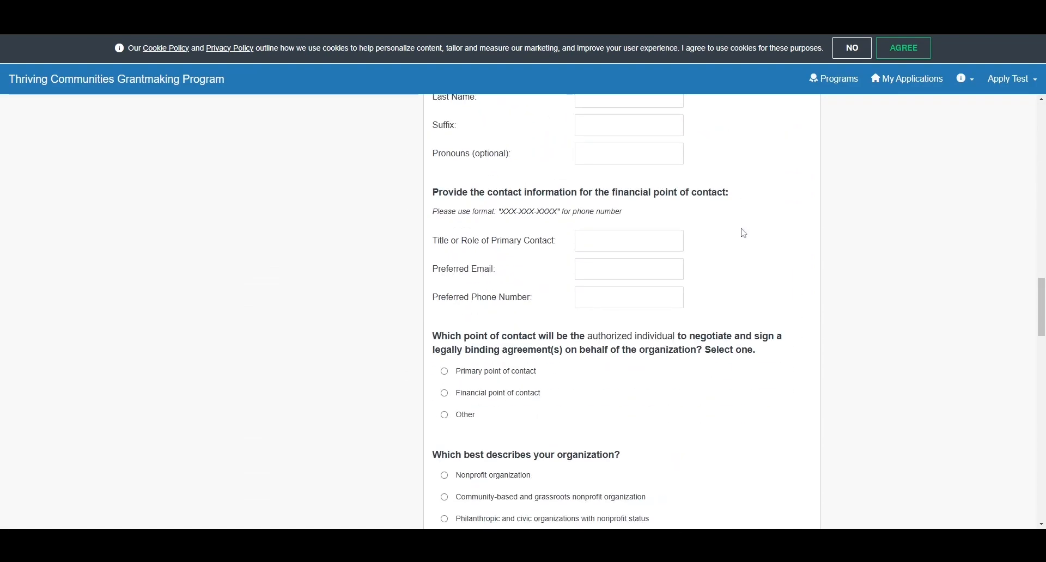
scroll(744, 233, down, 14)
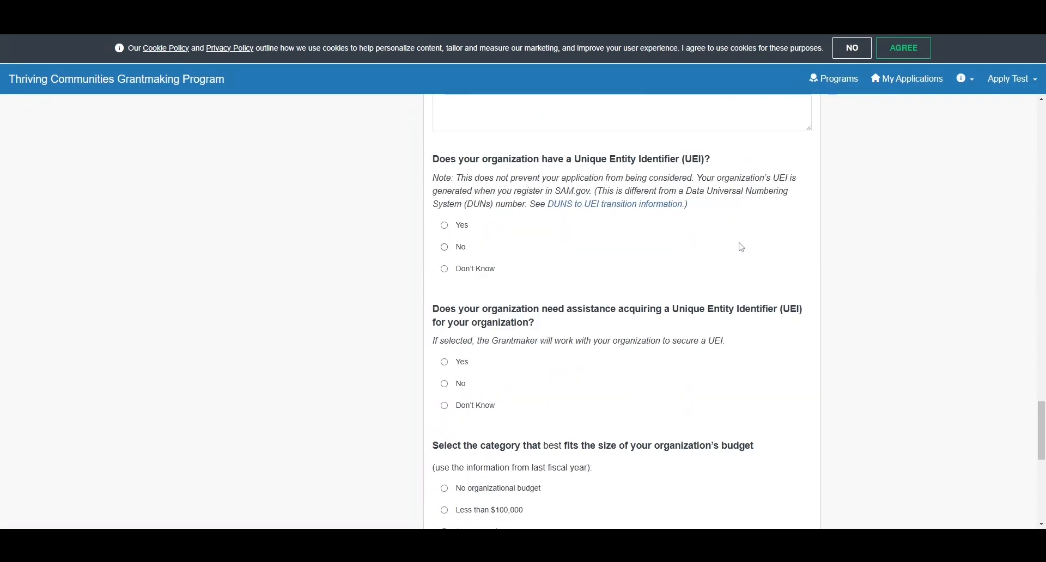
scroll(741, 247, down, 8)
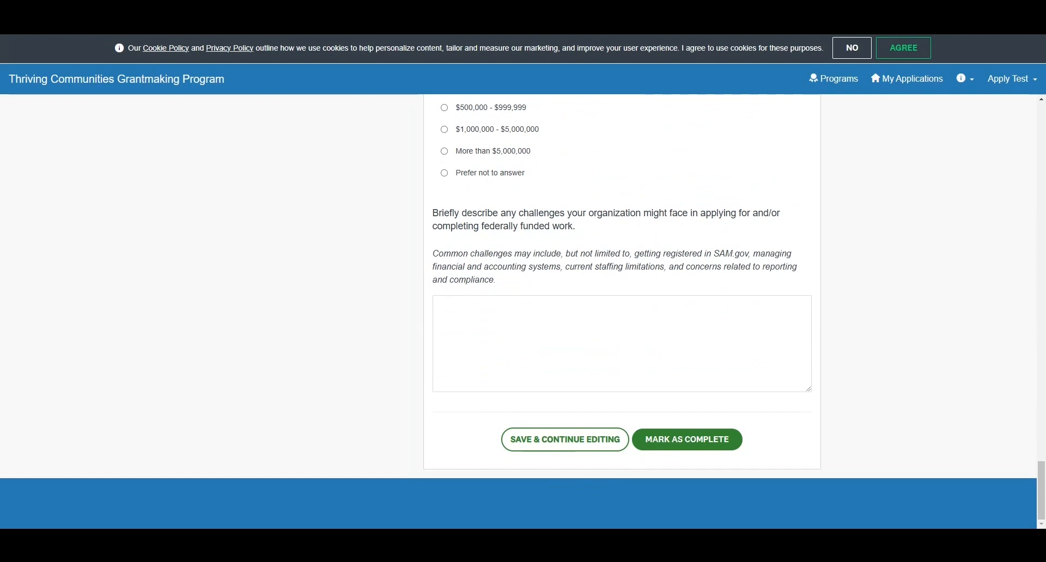
click(554, 448)
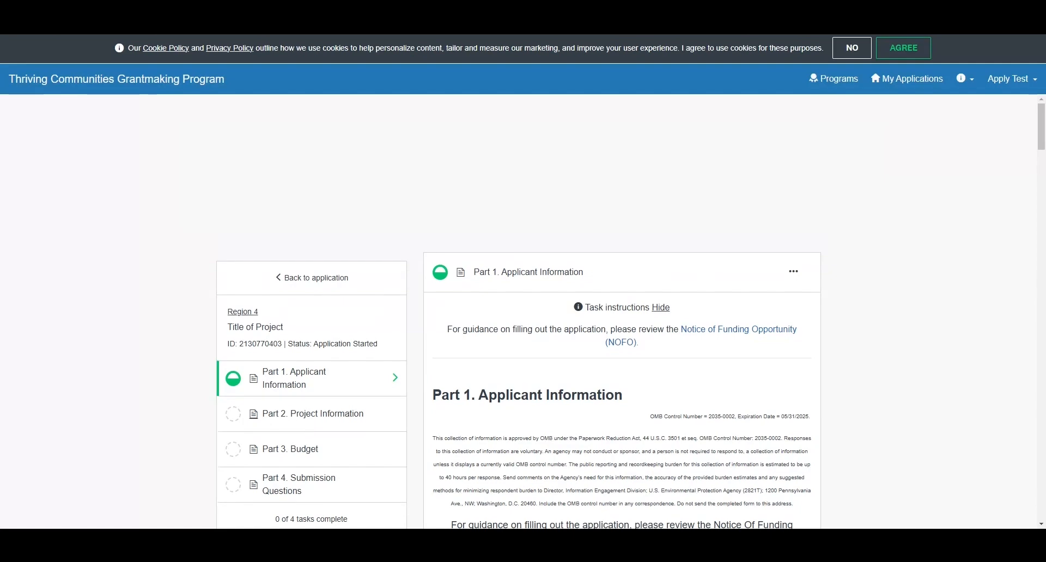
- In Part 2. Project Information, set the project type to Tier 1-Foundational Support (Non-Competitive) and the title to "Project Title"
click(303, 415)
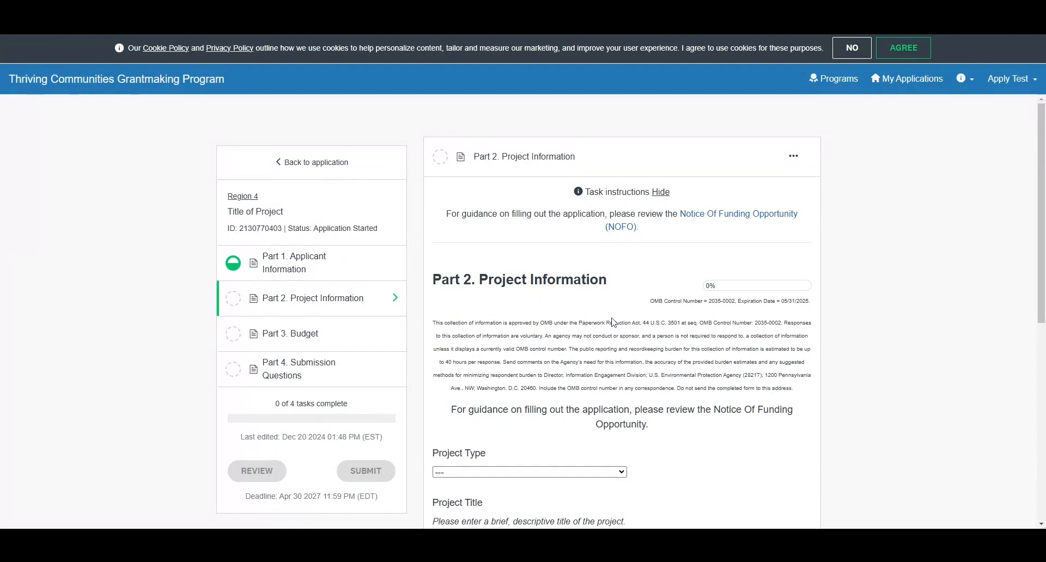
scroll(514, 428, down, 1)
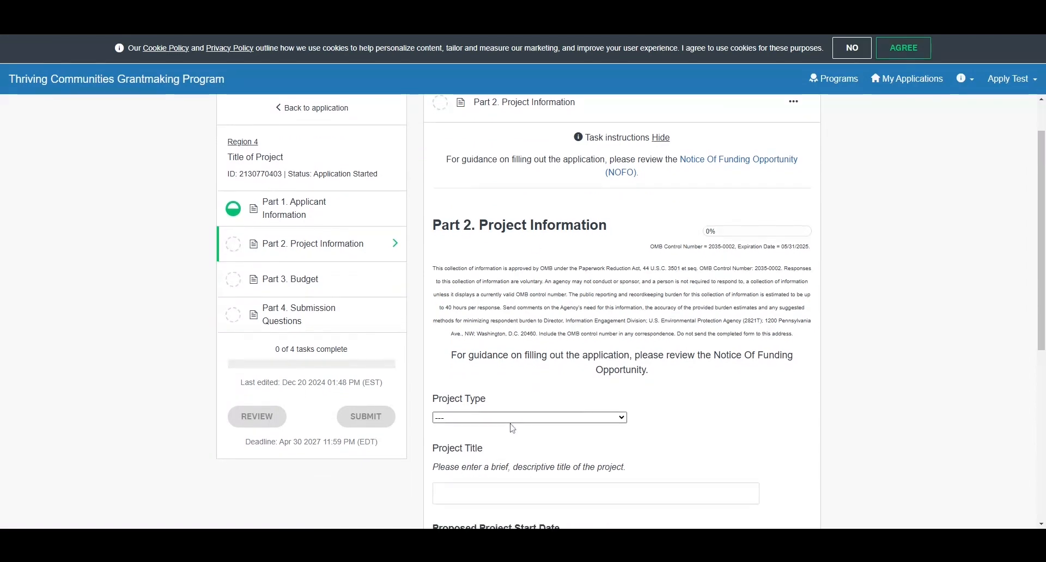
click(513, 421)
click(512, 440)
scroll(514, 440, down, 3)
click(537, 330)
text(Project Title)
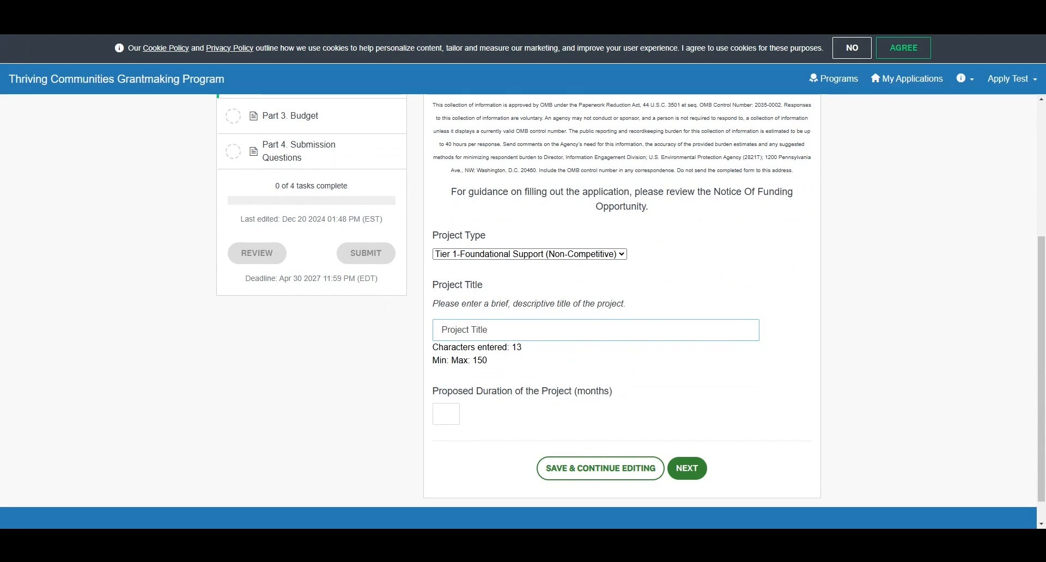
scroll(523, 305, down, 1)
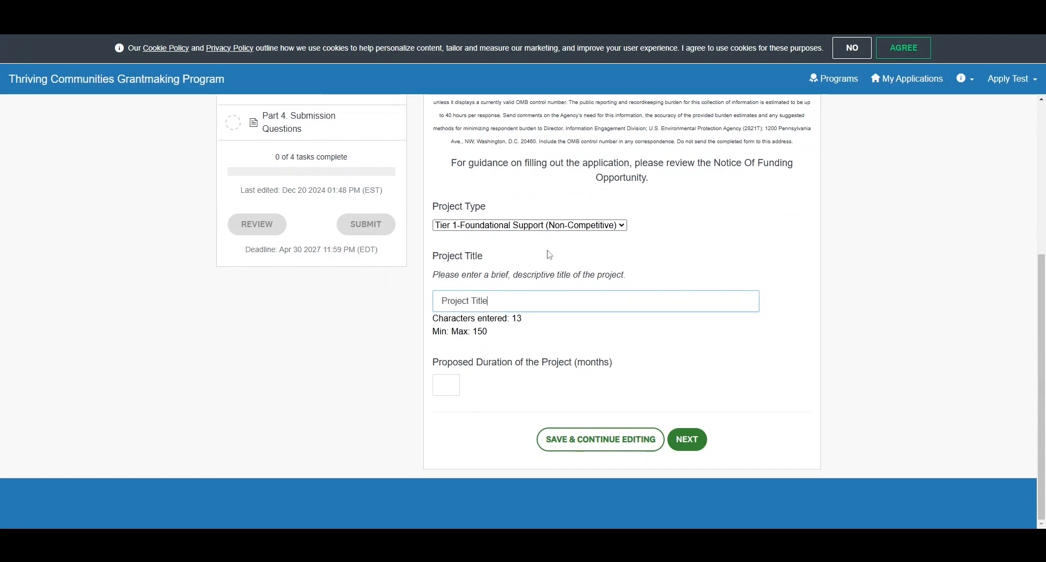
- Try to continue to the next page of Part 2 without a project duration, and check which answers need correction
click(687, 440)
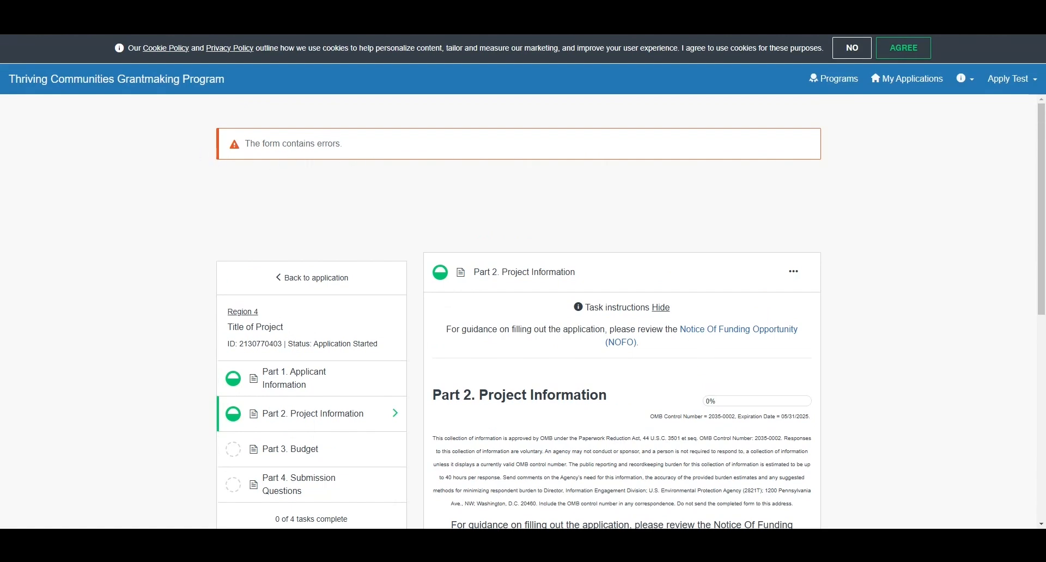
scroll(524, 368, down, 4)
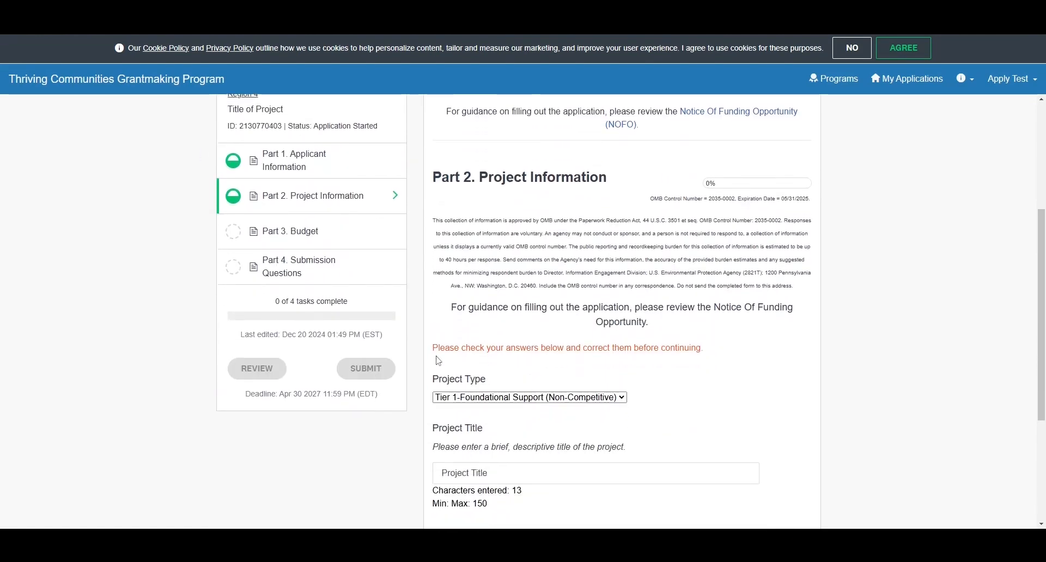
scroll(437, 360, down, 1)
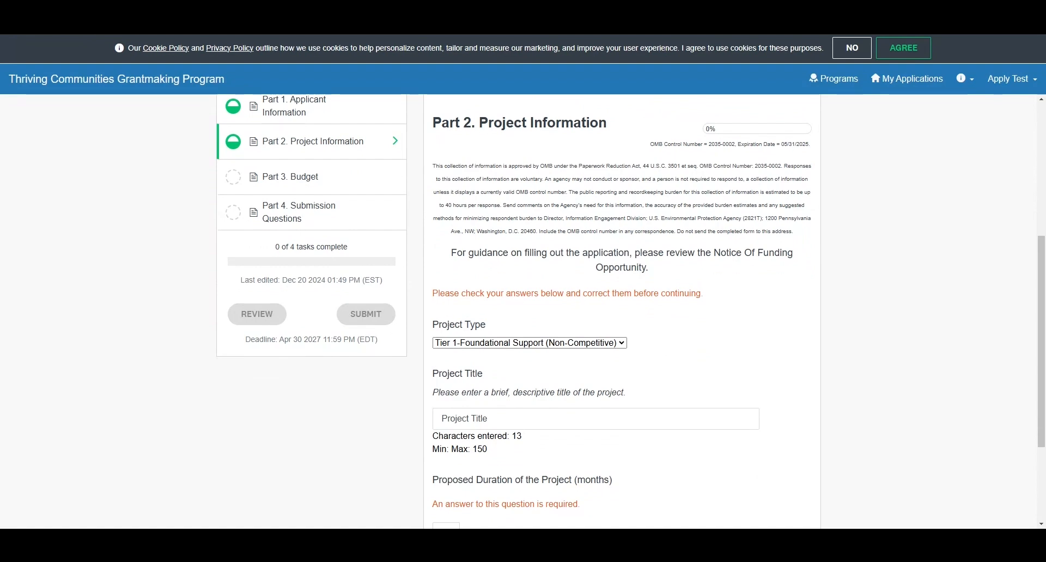
- Set the proposed duration of the project to 12 months and continue to the next page of Part 2
scroll(704, 330, down, 3)
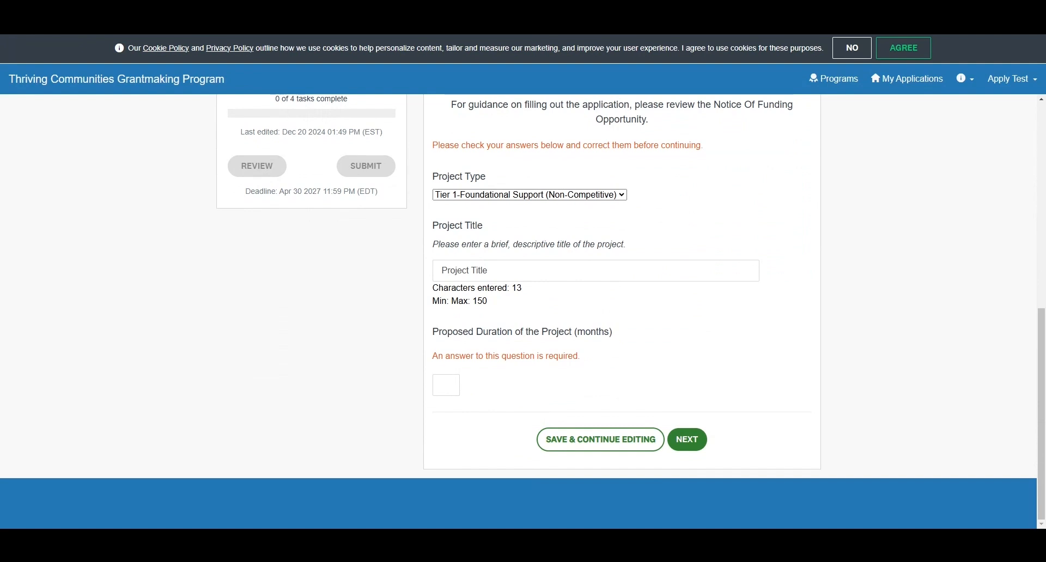
click(442, 385)
text(12)
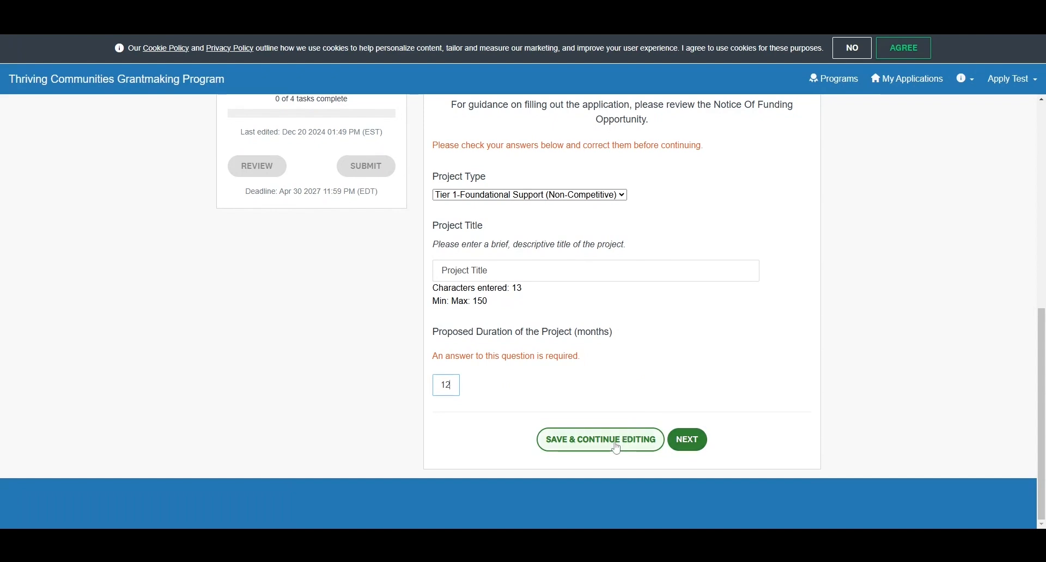
click(683, 437)
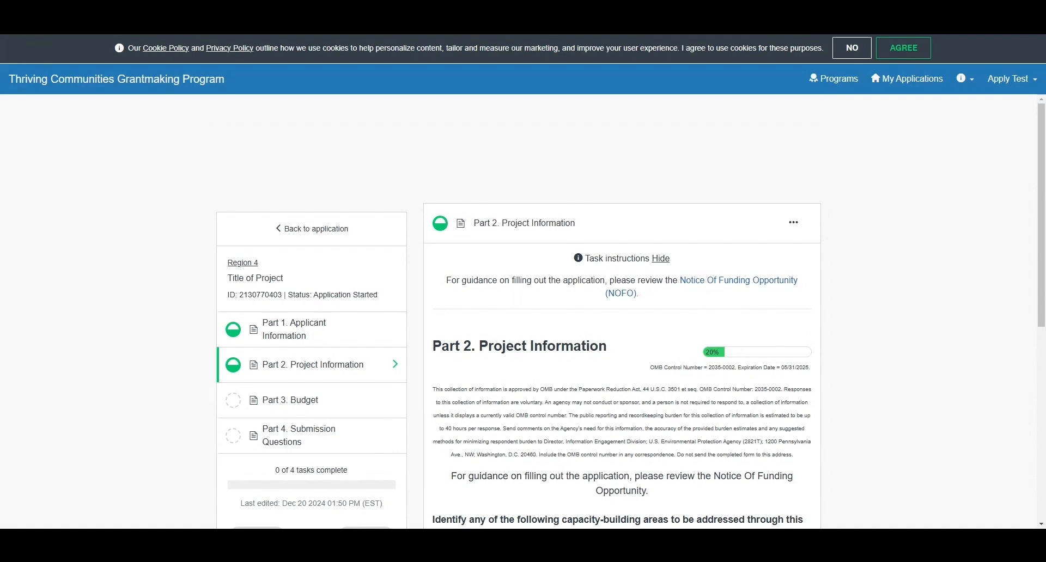
- Select Governance and executive leadership as the capacity-building area to be addressed and continue to the next page
scroll(621, 327, down, 5)
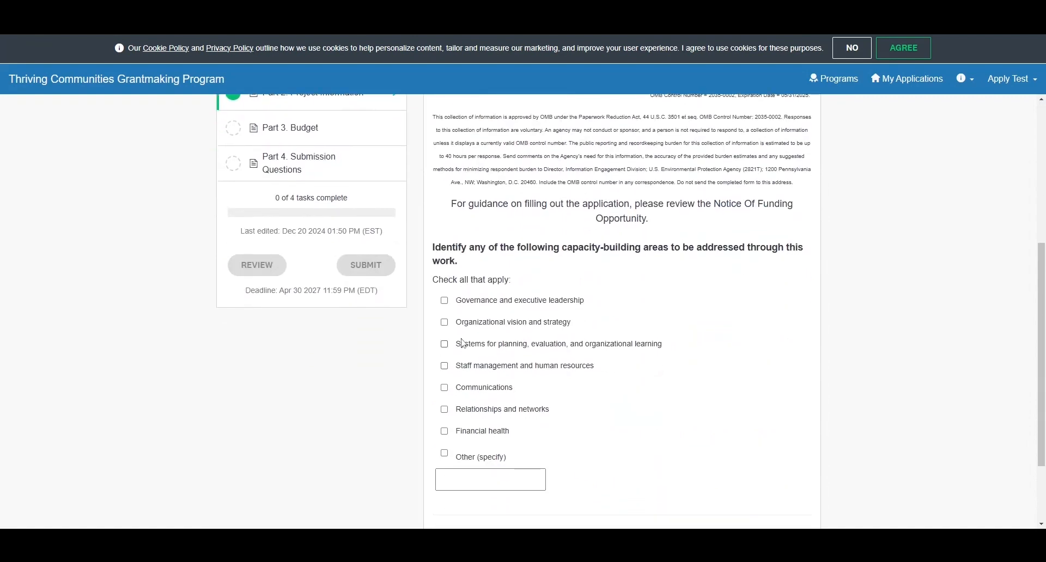
click(444, 300)
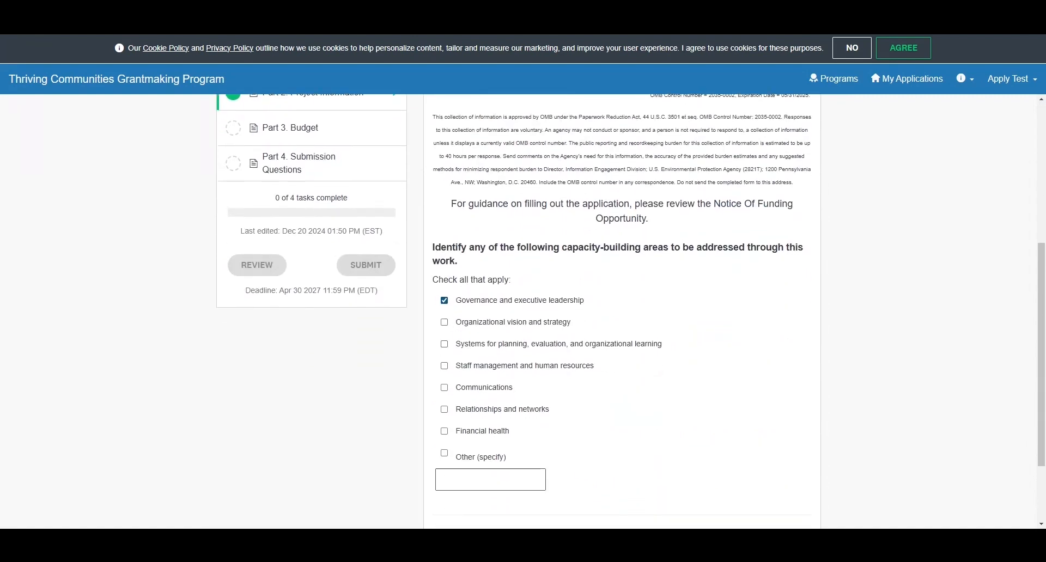
scroll(461, 458, down, 2)
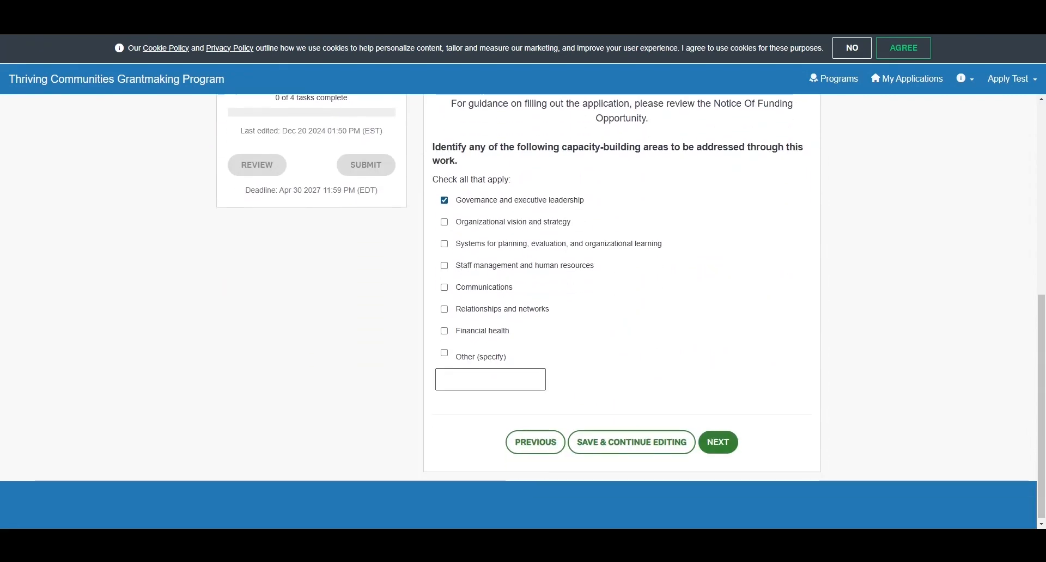
click(719, 442)
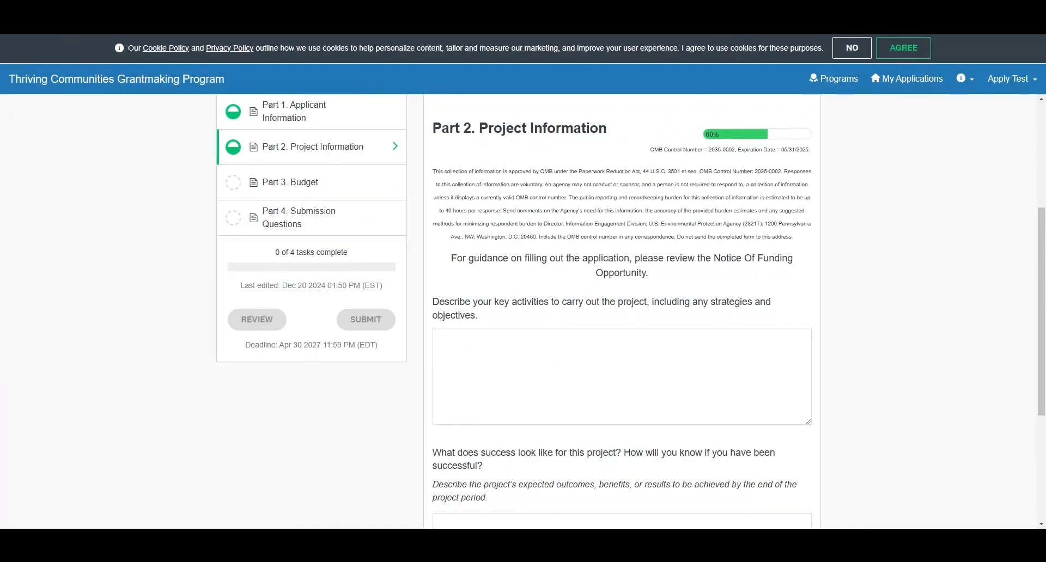
- Enter "The description entered here!" for the key activities and "test data" for what success looks like, and continue past this page
click(442, 338)
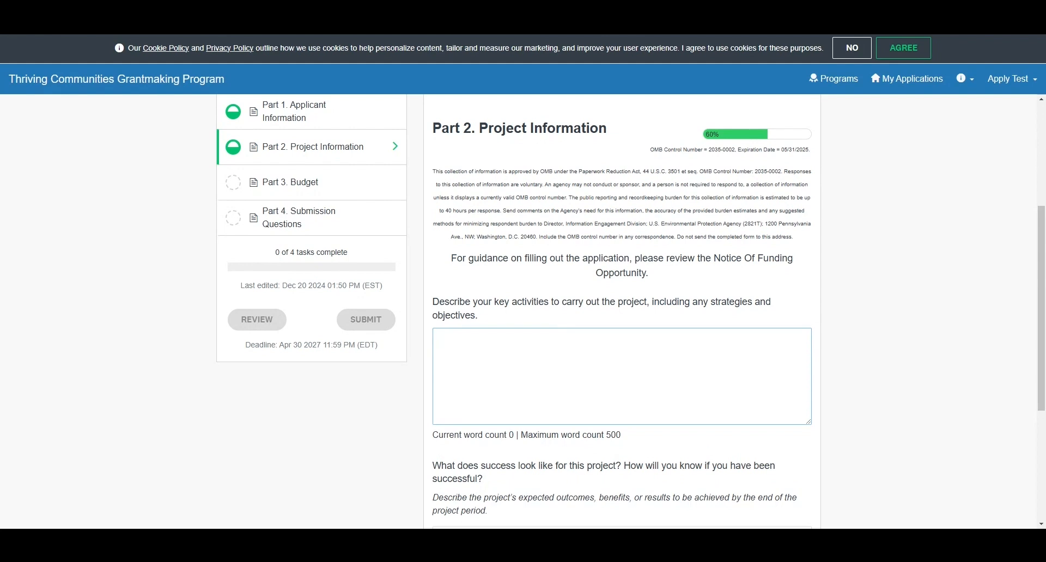
text(The description entered here!)
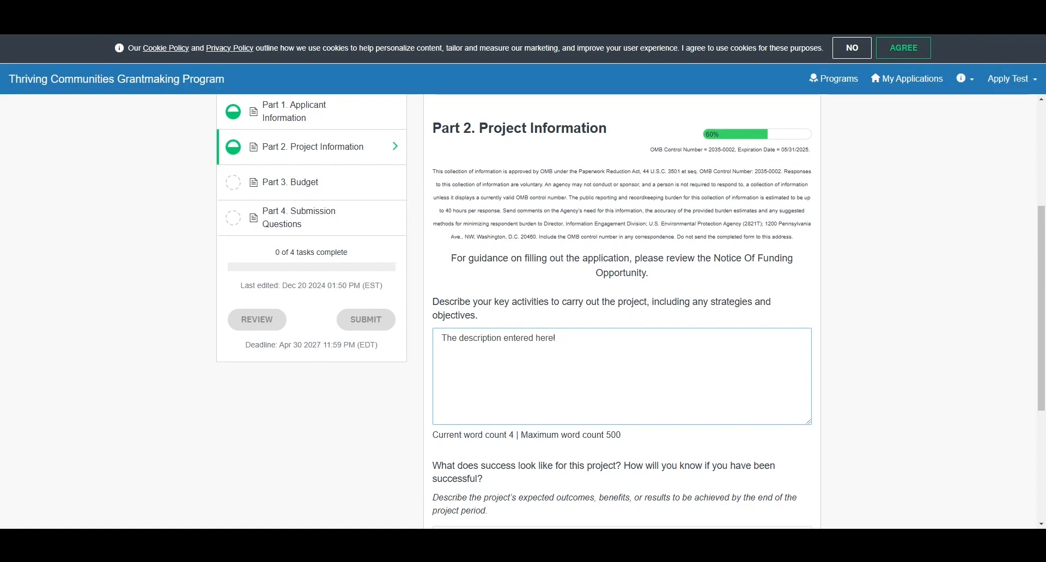
scroll(621, 310, down, 1)
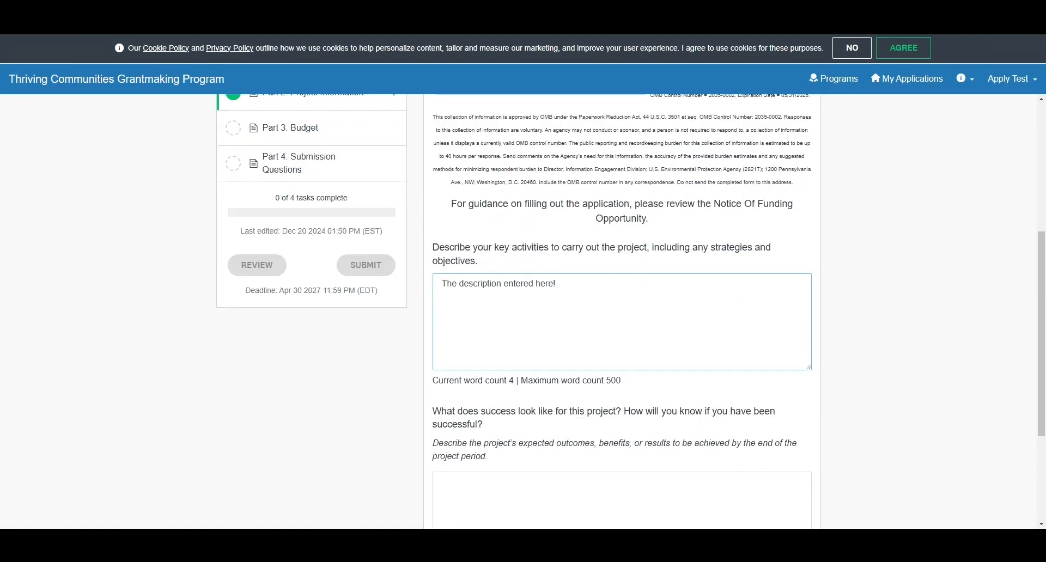
scroll(614, 329, down, 3)
click(614, 329)
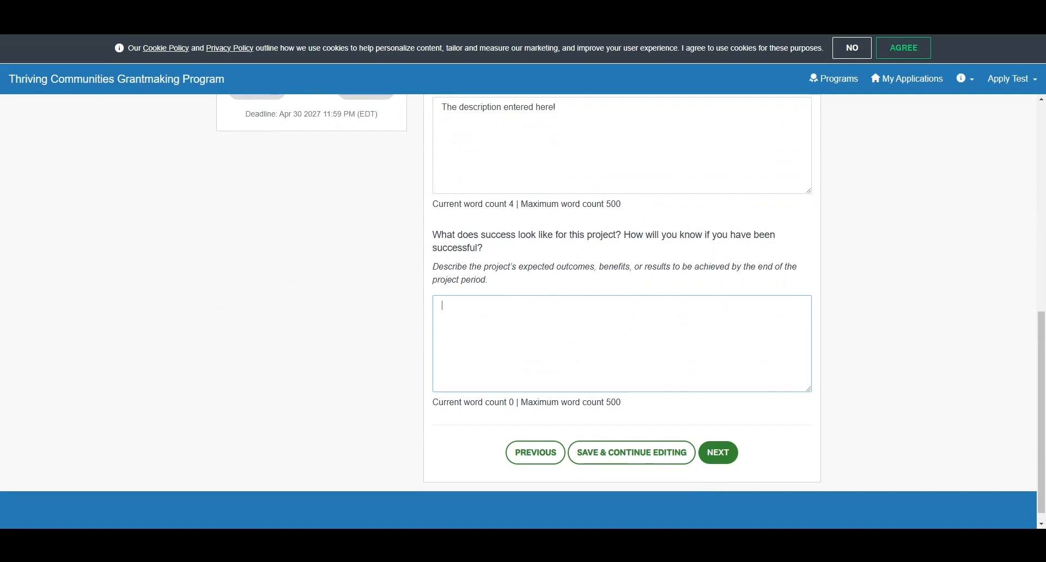
text(test data)
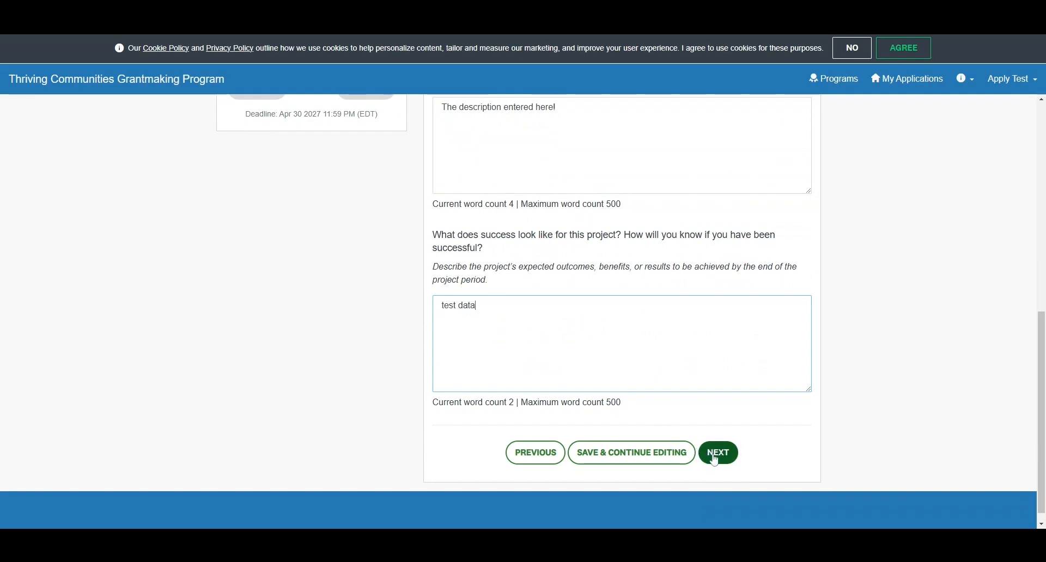
click(717, 454)
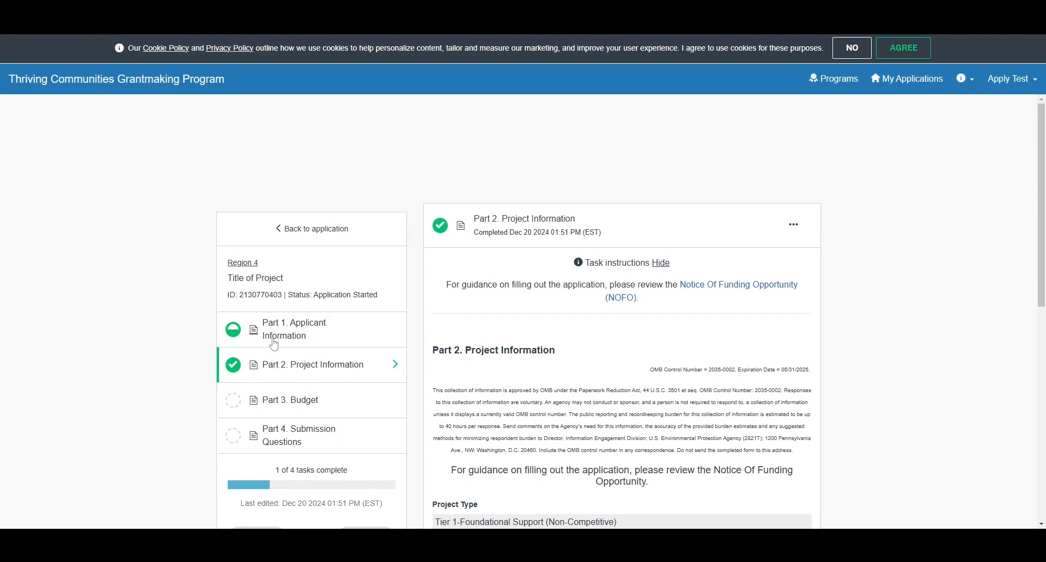
- Open Part 3. Budget and enter Personnel 10, Fringe Benefits 20, Travel 30, Equipment 40, Supplies 40, Contractual 60, Construction 70, Other 80, Indirect Costs 90
click(1005, 82)
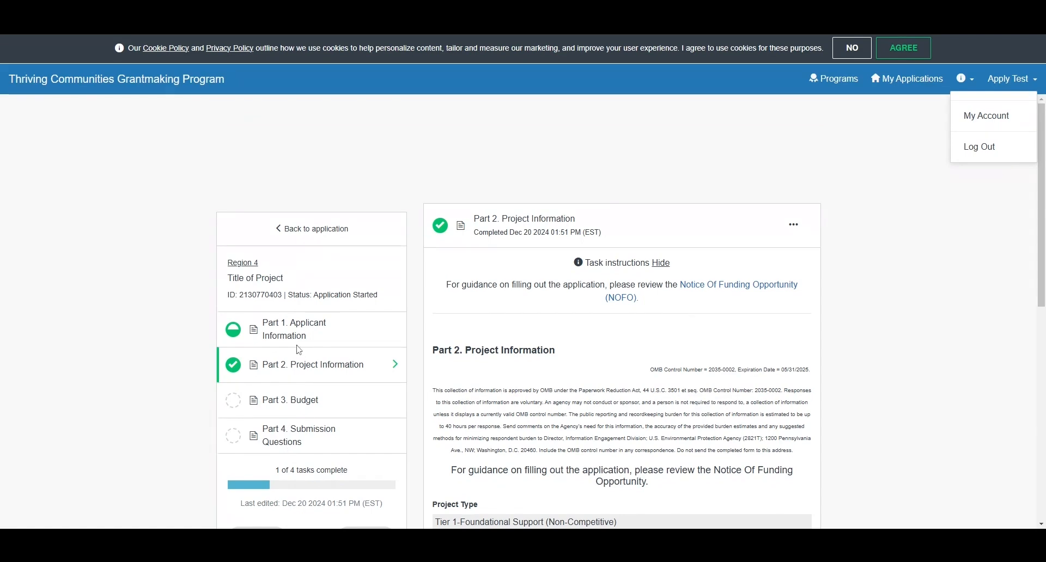
click(281, 408)
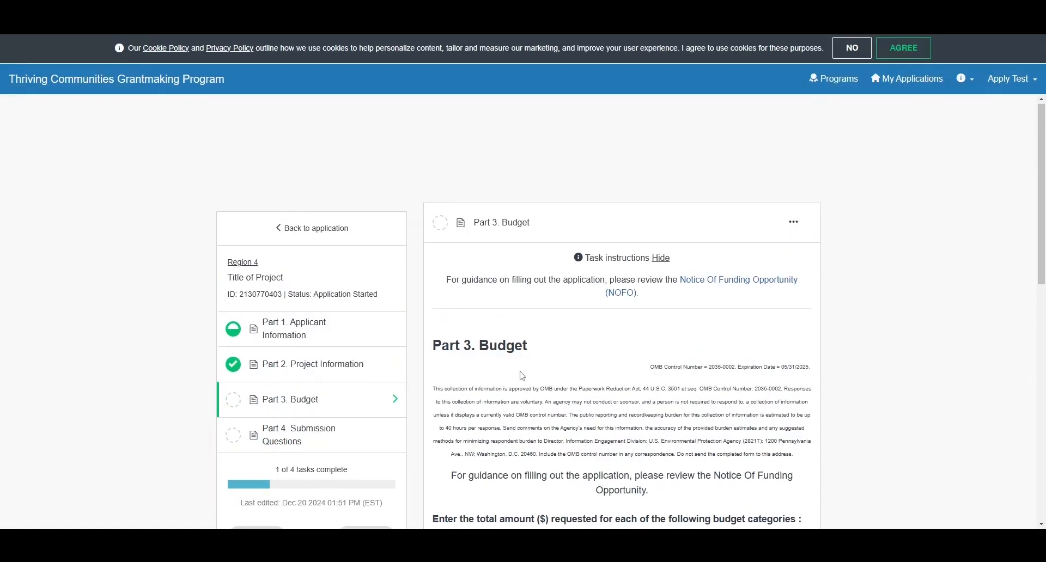
scroll(522, 377, down, 4)
scroll(522, 377, down, 2)
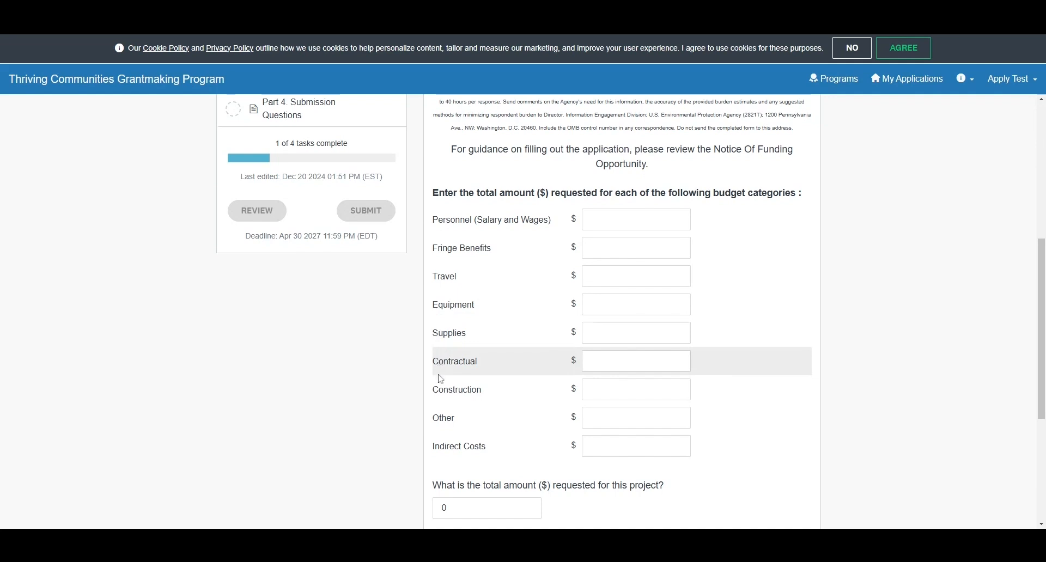
scroll(442, 414, down, 1)
scroll(444, 414, down, 3)
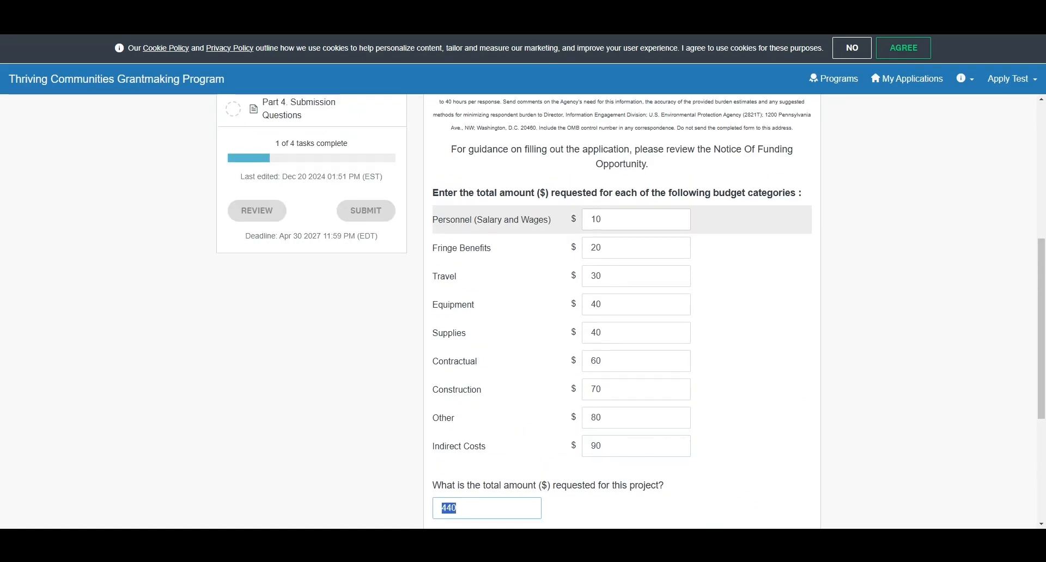
- Upload two zip files as the line-item budget and budget justification, and mark Part 3. Budget as complete
scroll(605, 251, down, 5)
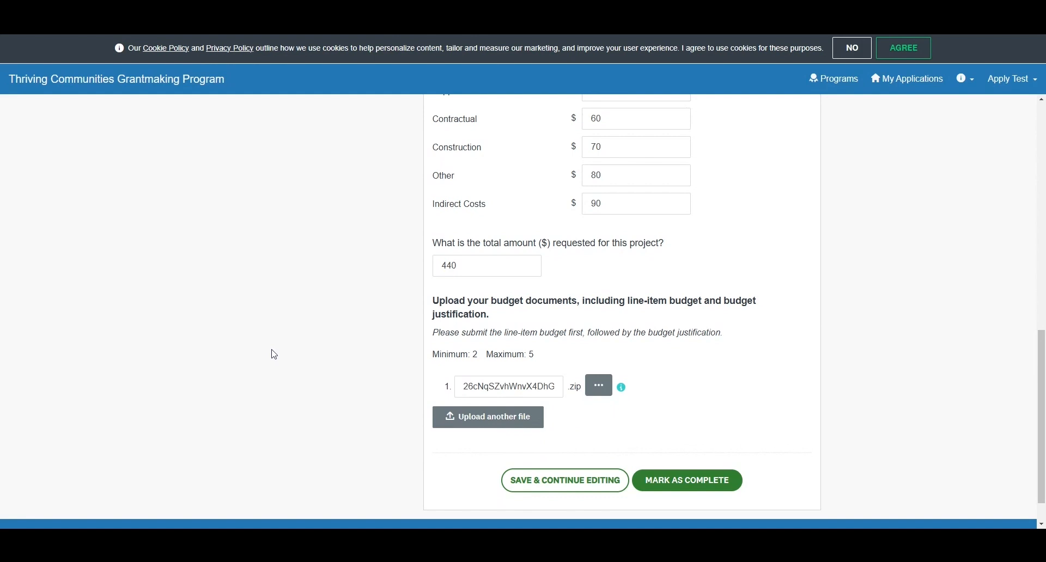
click(472, 418)
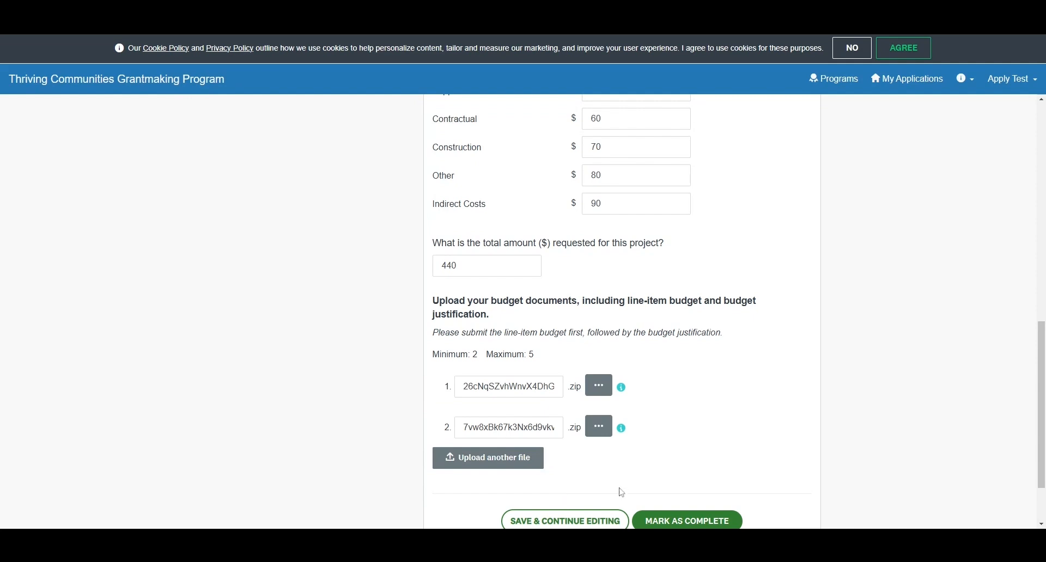
scroll(645, 469, down, 3)
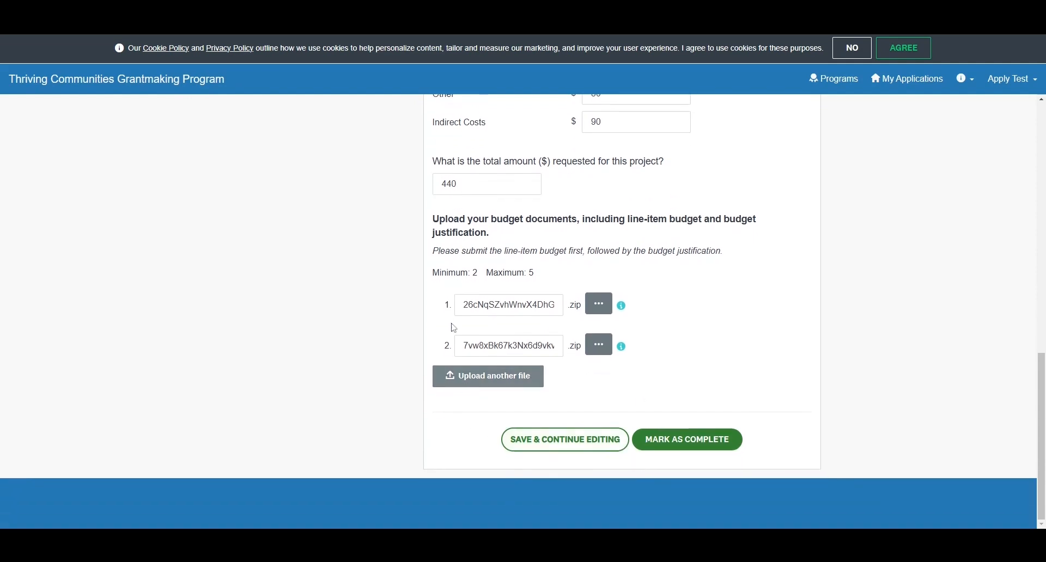
click(665, 445)
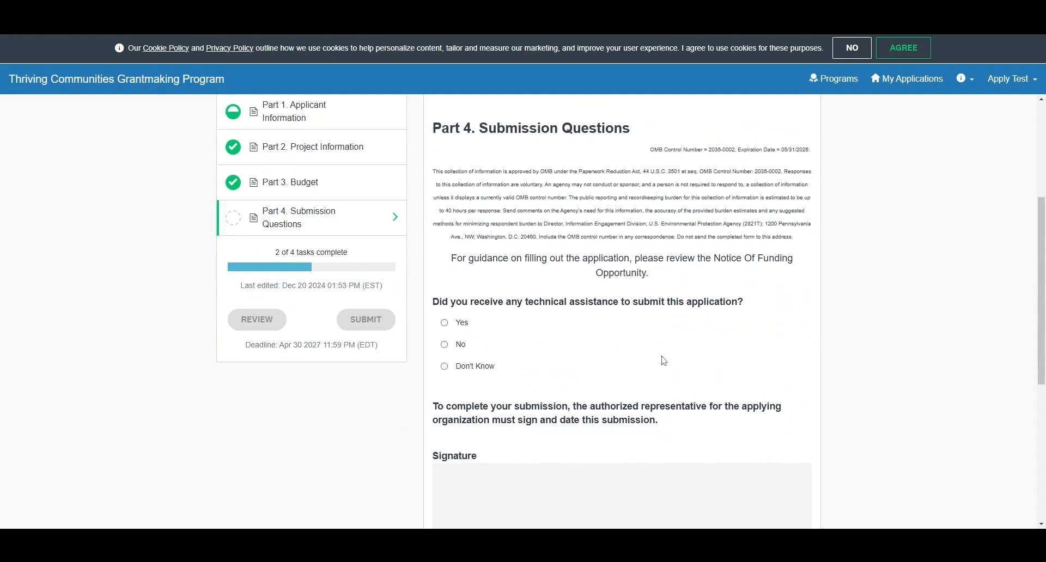
- In Part 4. Submission Questions, answer Yes to receiving technical assistance, choose TCTAC as the provider, and select a TCTAC from the list
click(444, 323)
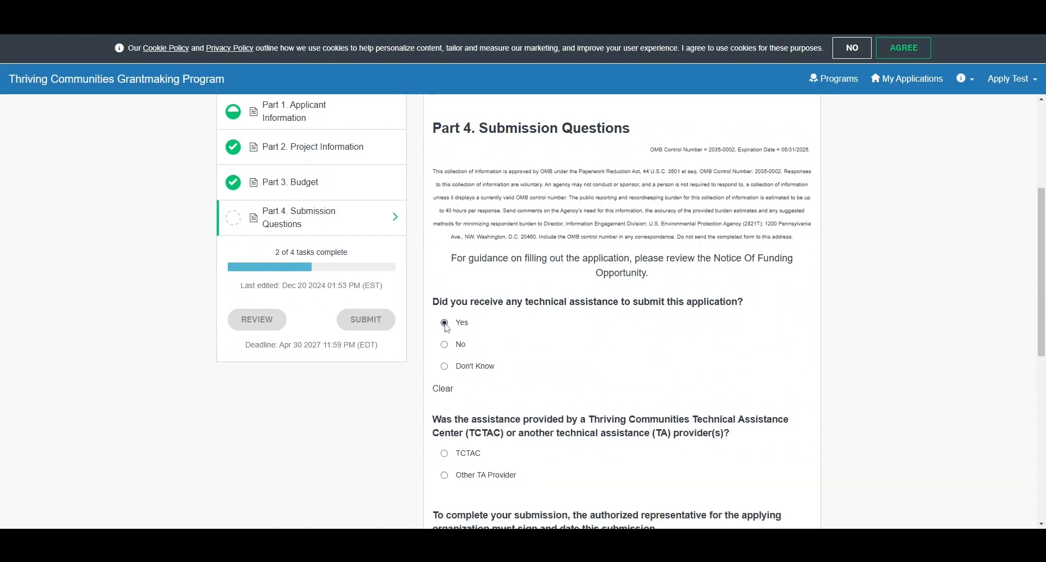
scroll(444, 323, down, 2)
click(445, 344)
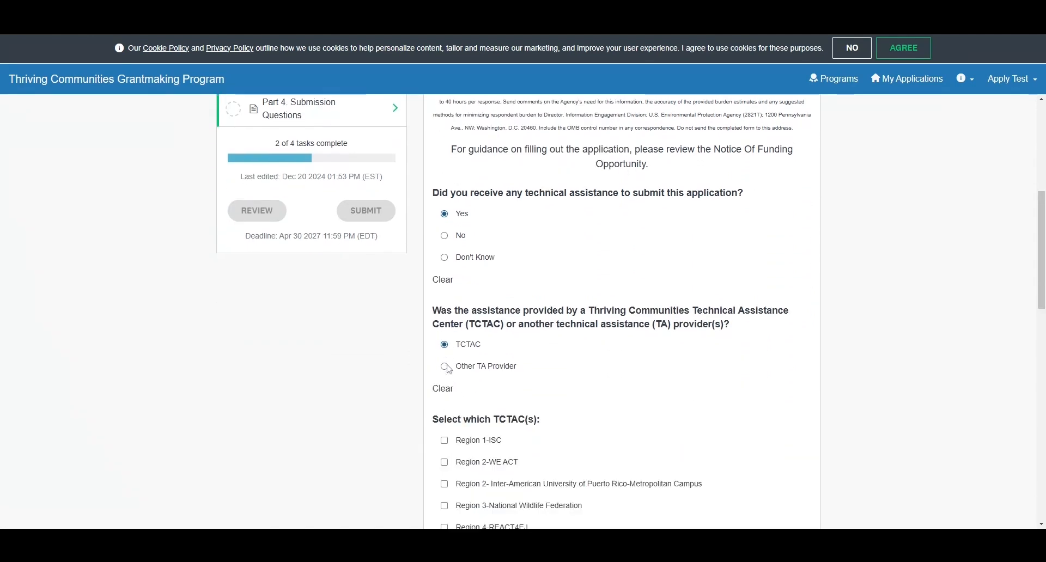
scroll(443, 392, down, 2)
click(445, 371)
scroll(453, 388, down, 5)
scroll(453, 388, down, 4)
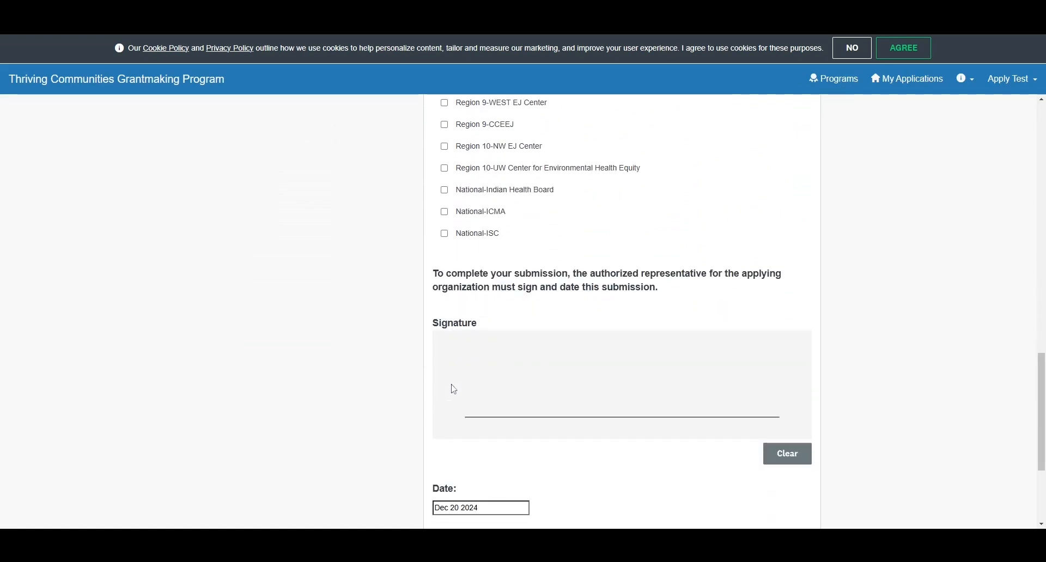
- Draw the authorized representative's signature, enter "Test Submision" as the signer's name, and mark Part 4 as complete
scroll(469, 369, down, 2)
mouse_move(490, 237)
mouse_down()
mouse_move(525, 299)
mouse_move(595, 243)
mouse_move(761, 252)
mouse_up()
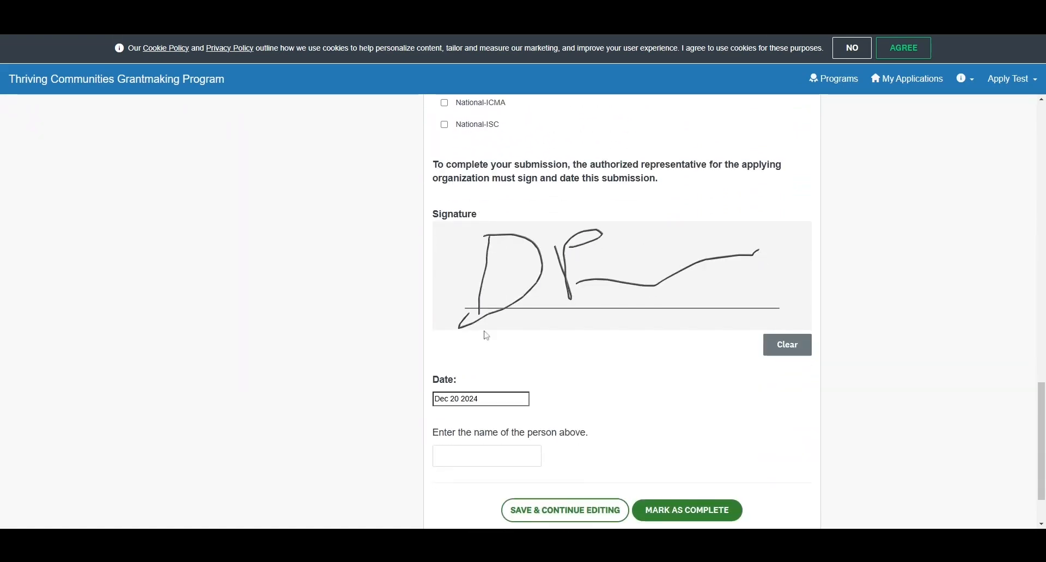
click(482, 456)
text(Test Submision)
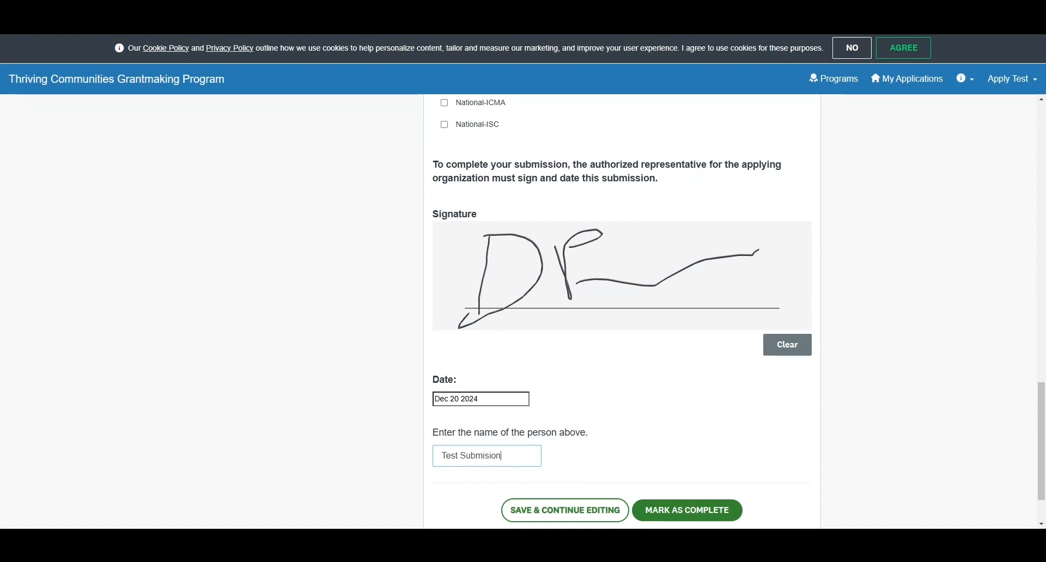
scroll(616, 430, down, 2)
click(669, 441)
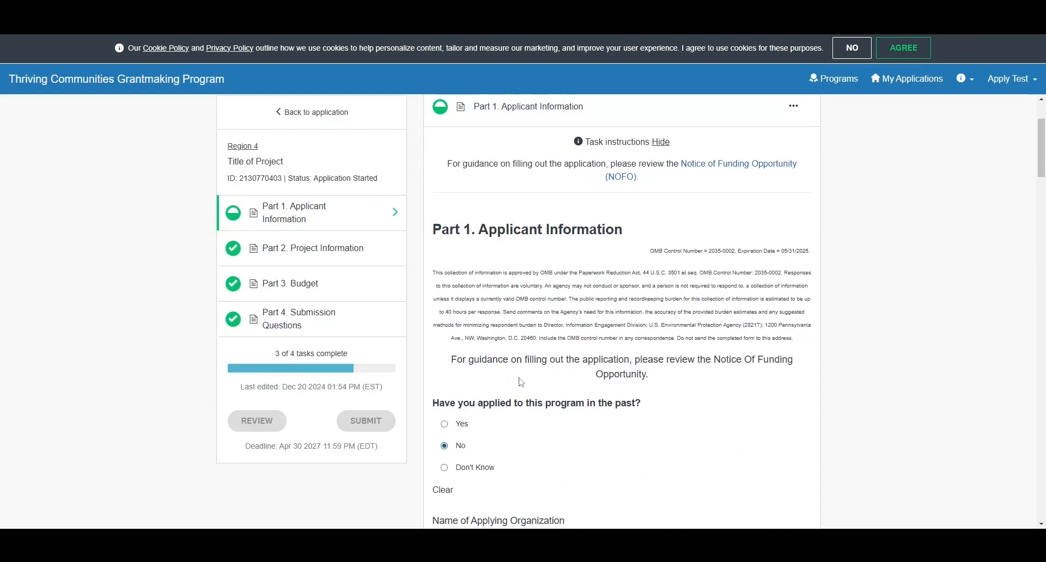
- In Part 1. Applicant Information, choose what best describes the organization and answer the remaining choice questions, with an organizational budget of $1,000,000 - $5,000,000
scroll(521, 383, down, 20)
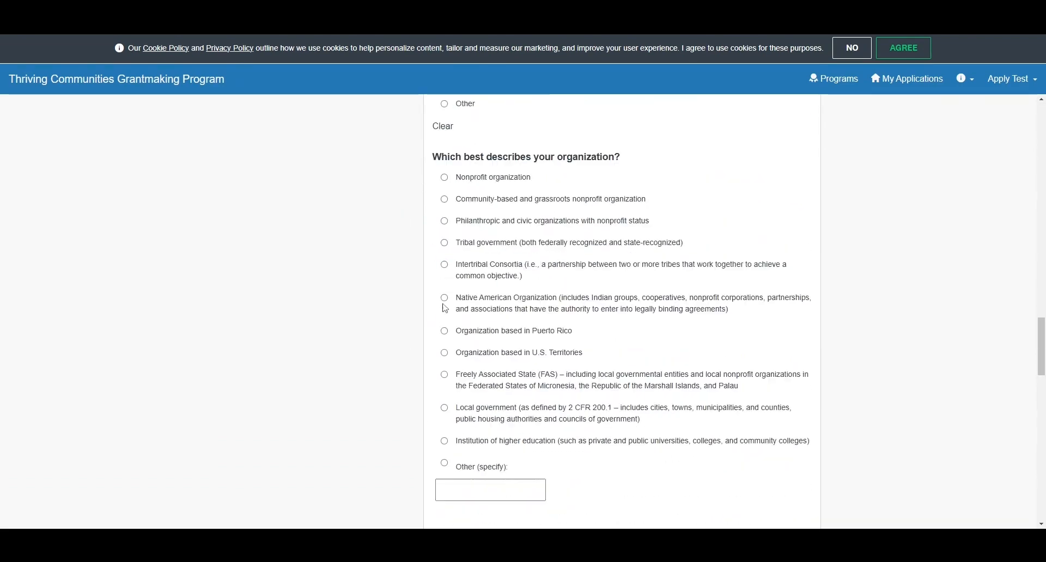
click(491, 333)
scroll(460, 275, down, 7)
click(445, 231)
click(446, 388)
scroll(452, 379, down, 3)
click(445, 423)
- Enter "lkkl;l;kj" as the challenges the organization might face with federally funded work, and mark Part 1 as complete
click(490, 422)
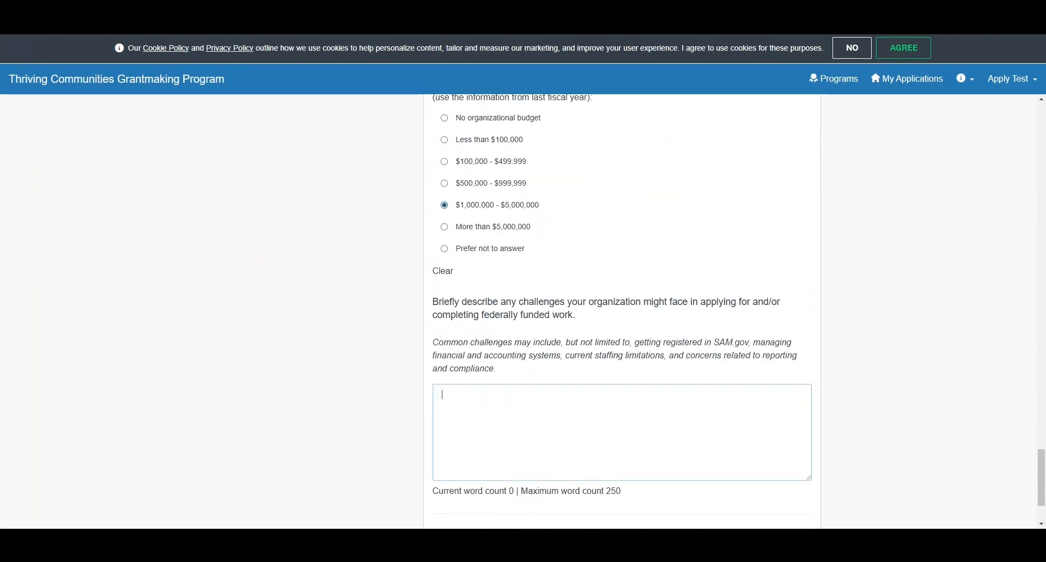
text(lkkl;l;kj)
click(682, 448)
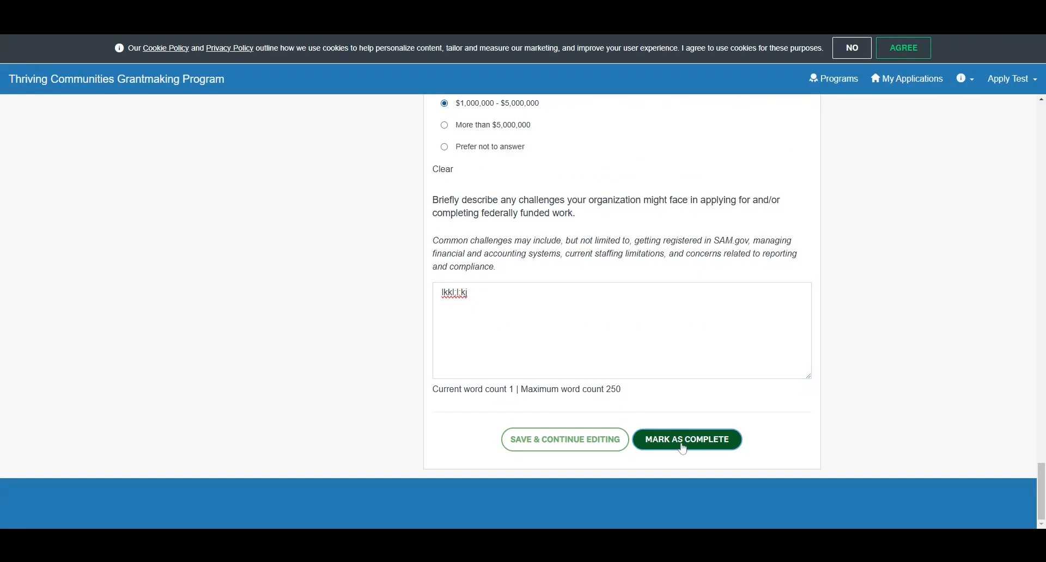